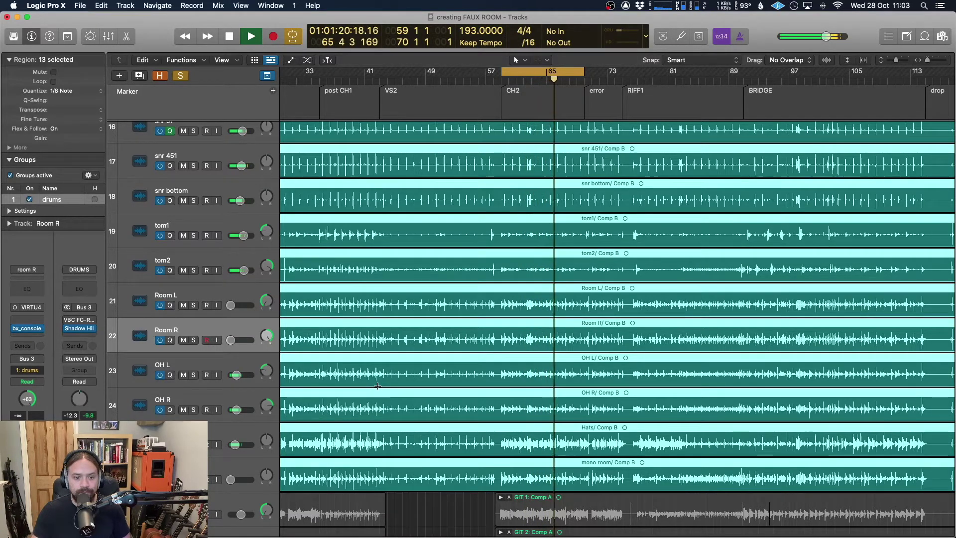
Stop playback and, in the mixer, assign a pre-fader send to Bus 19 on the OH L and OH R channels.
key("space")
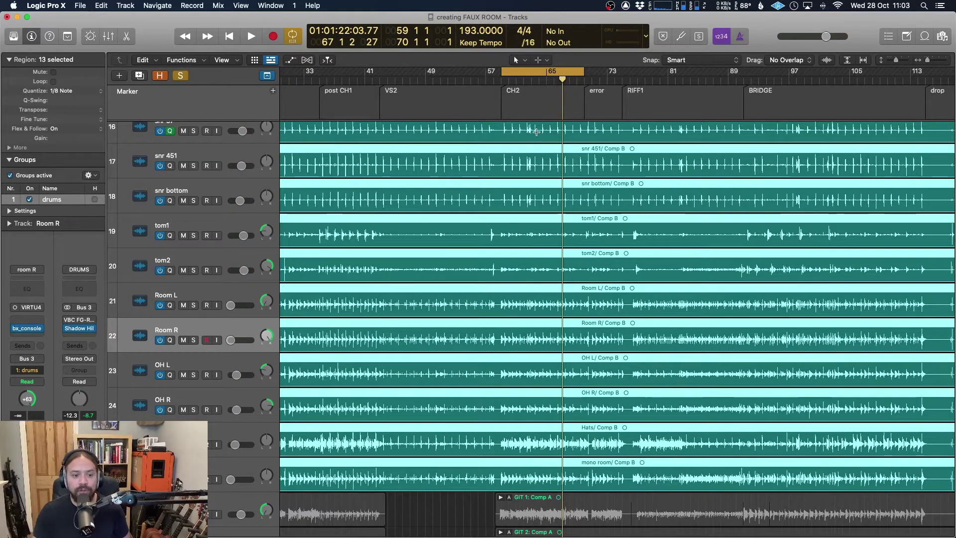
scroll(521, 235, "down", 1)
key("super+2")
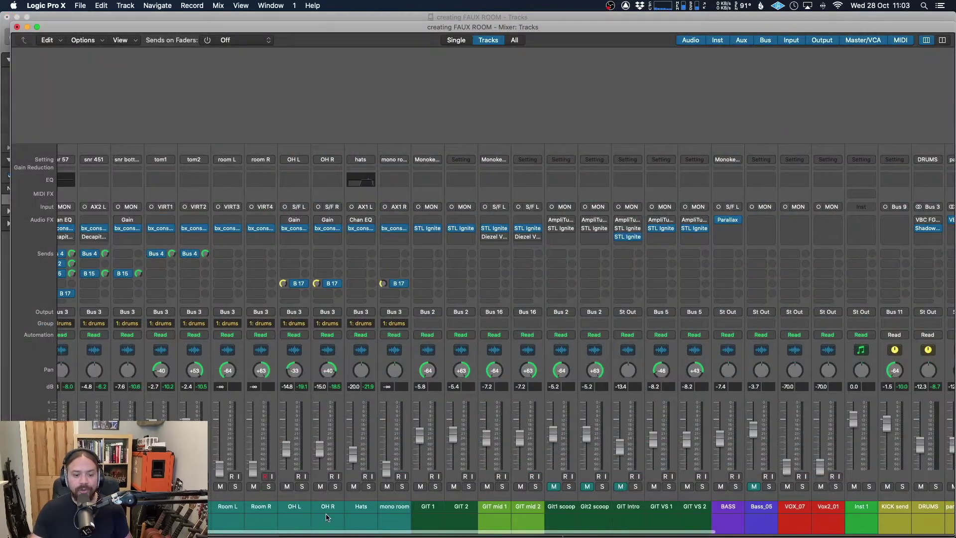
left_click(324, 510)
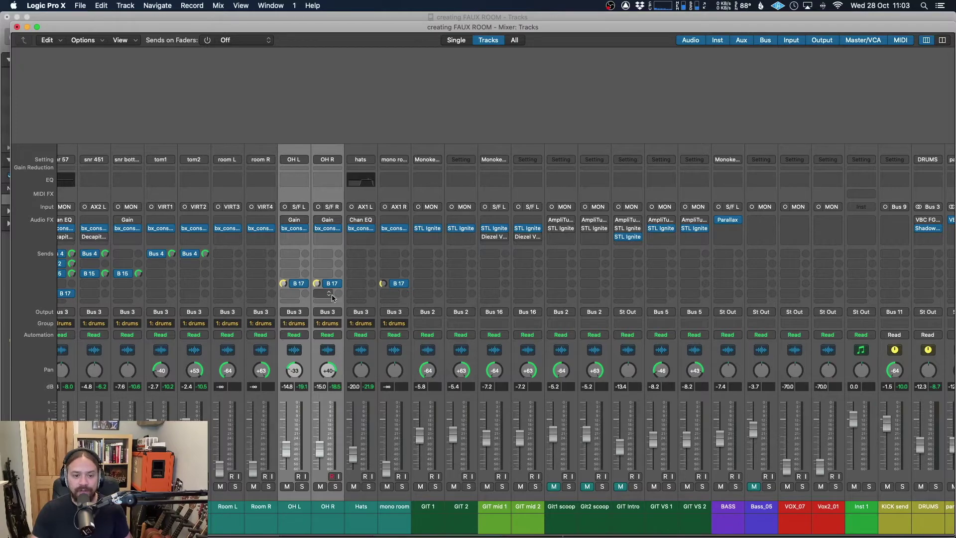
scroll(437, 511, "left", 4)
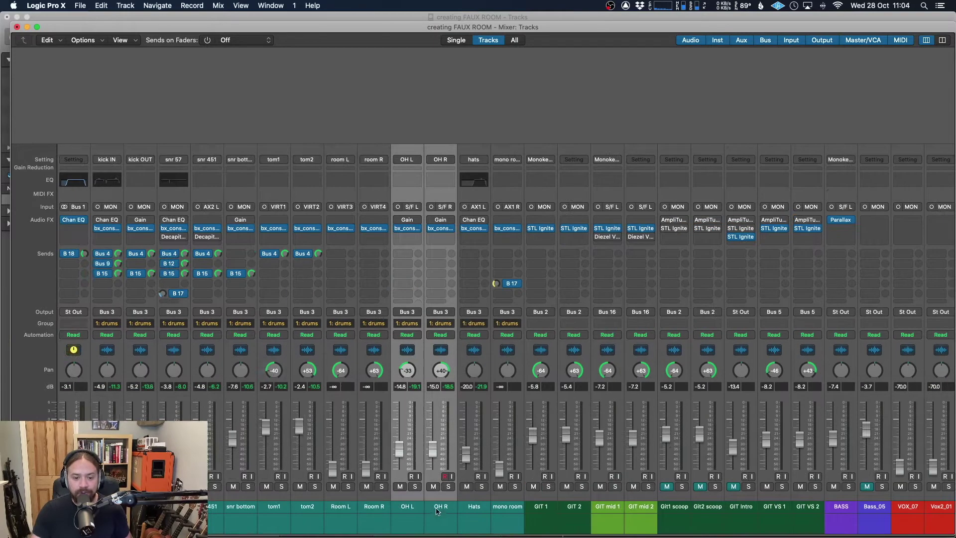
left_click(437, 284)
mouse_move(463, 296)
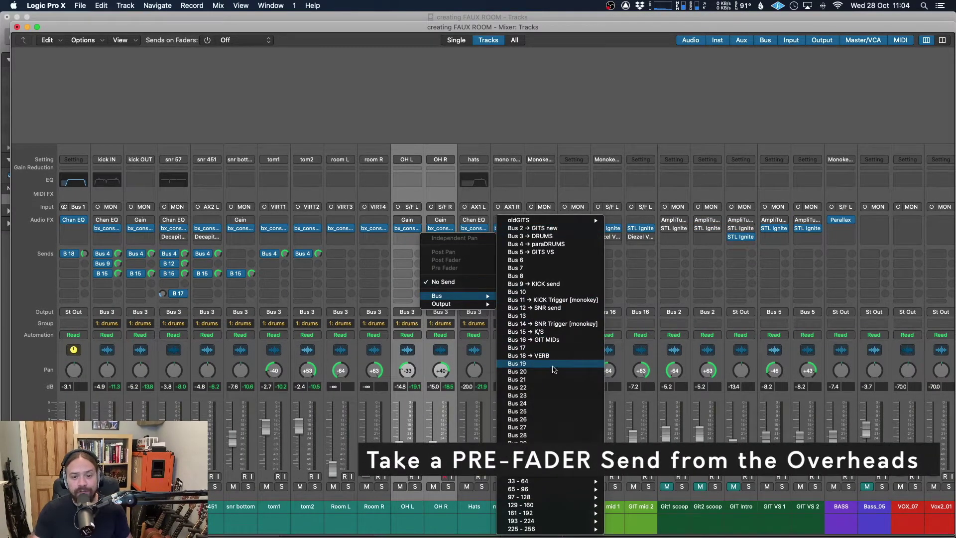
left_click(552, 364)
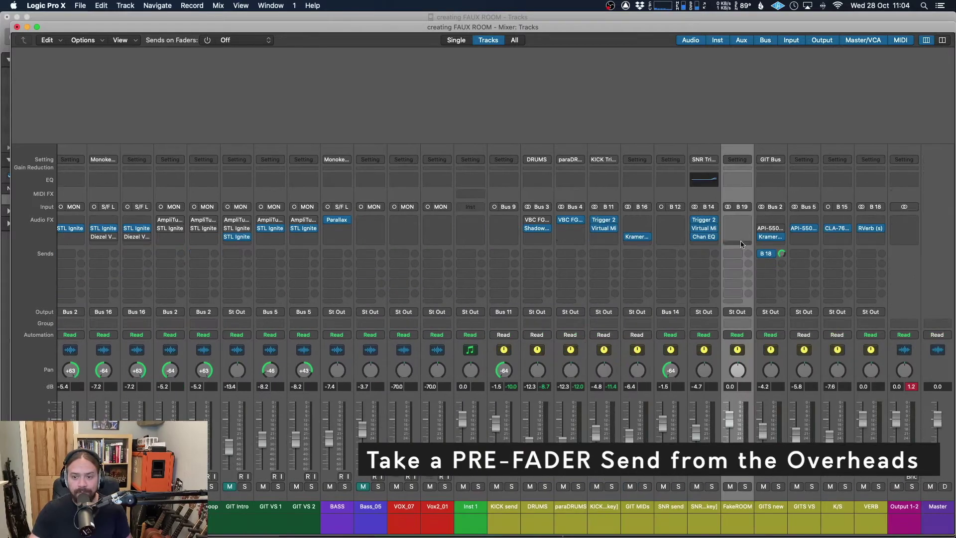
Solo the FakeROOM aux and raise the Bus 19 send levels of the OH L and OH R channels.
left_click(744, 487)
scroll(423, 506, "left", 10)
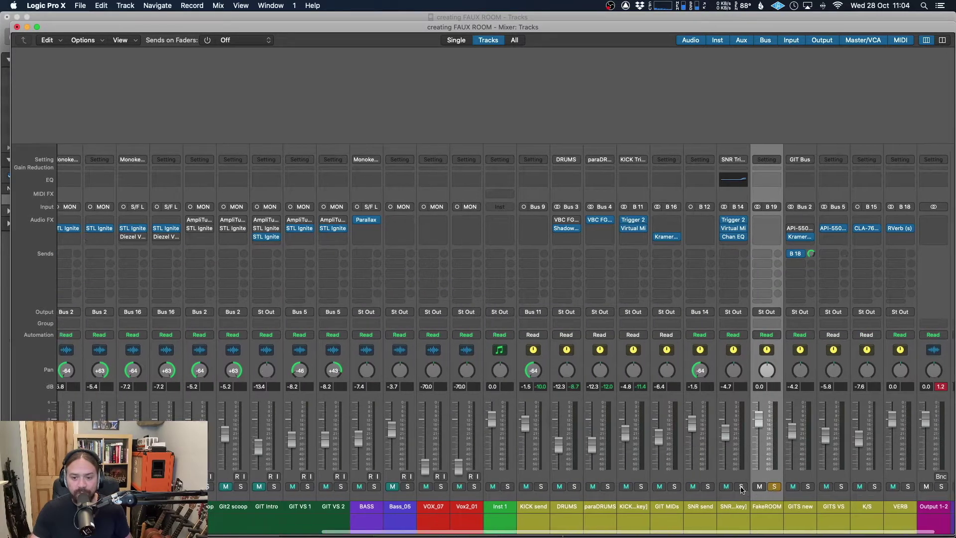
left_click_drag(424, 506, 388, 506)
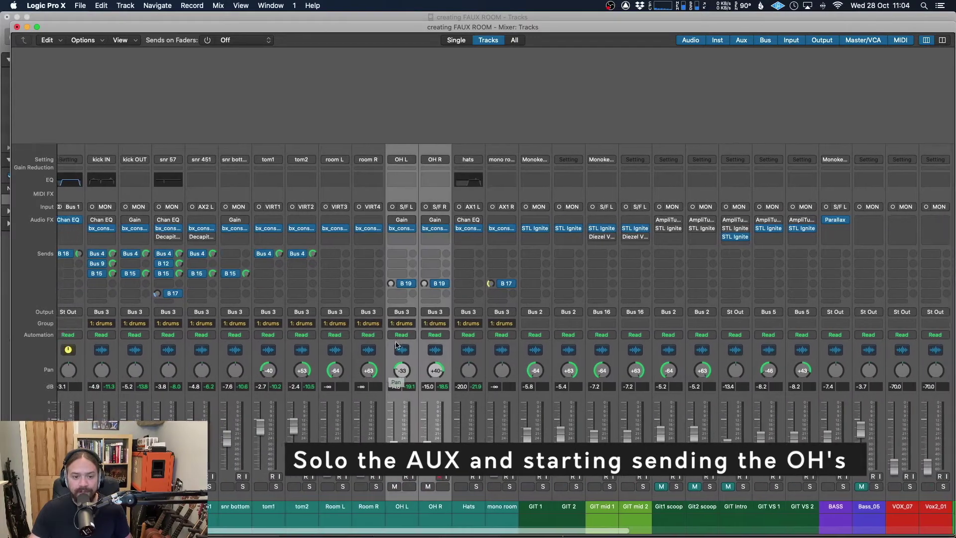
mouse_move(396, 283)
left_mouse_down()
mouse_move(393, 255)
mouse_move(396, 279)
left_mouse_up()
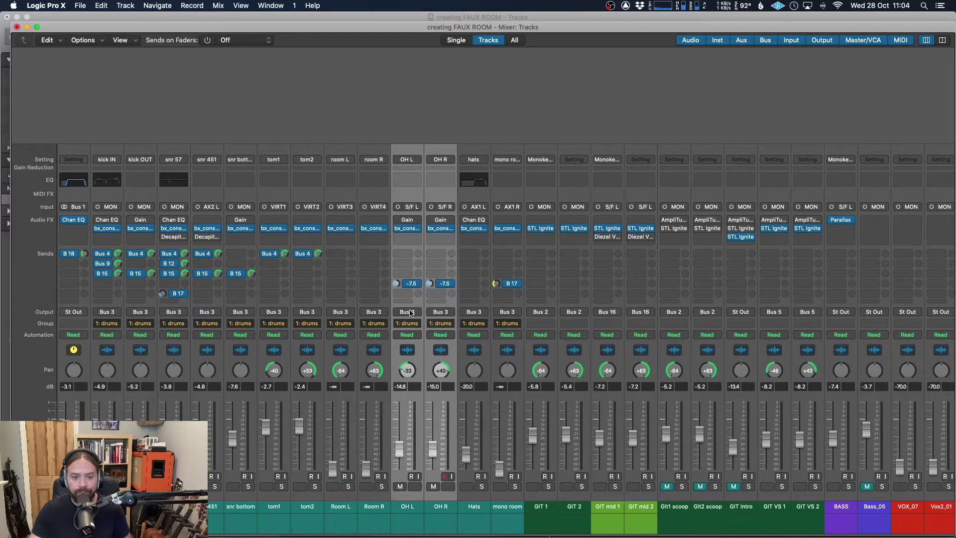
left_click_drag(396, 283, 396, 277)
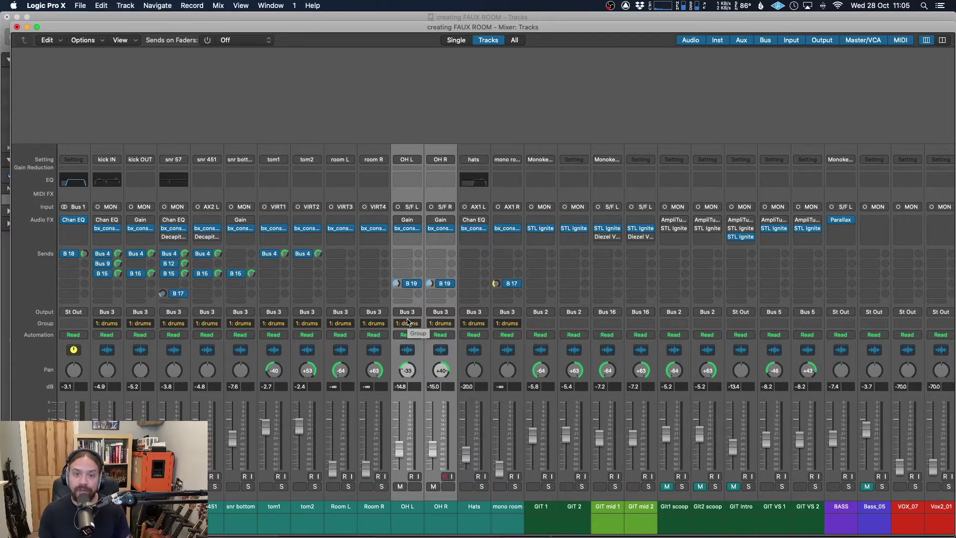
scroll(407, 344, "right", 2)
scroll(407, 361, "left", 2)
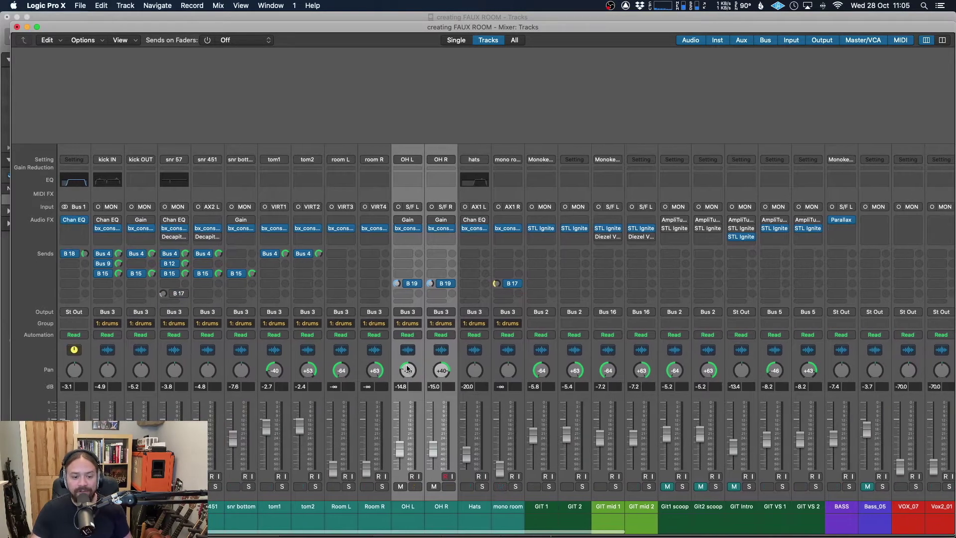
left_click_drag(407, 369, 380, 411)
key("s")
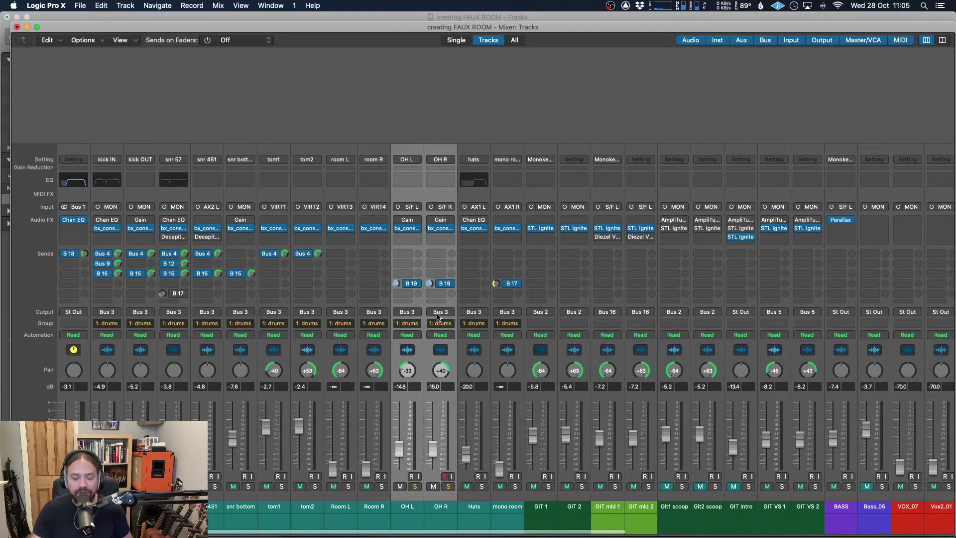
key("s")
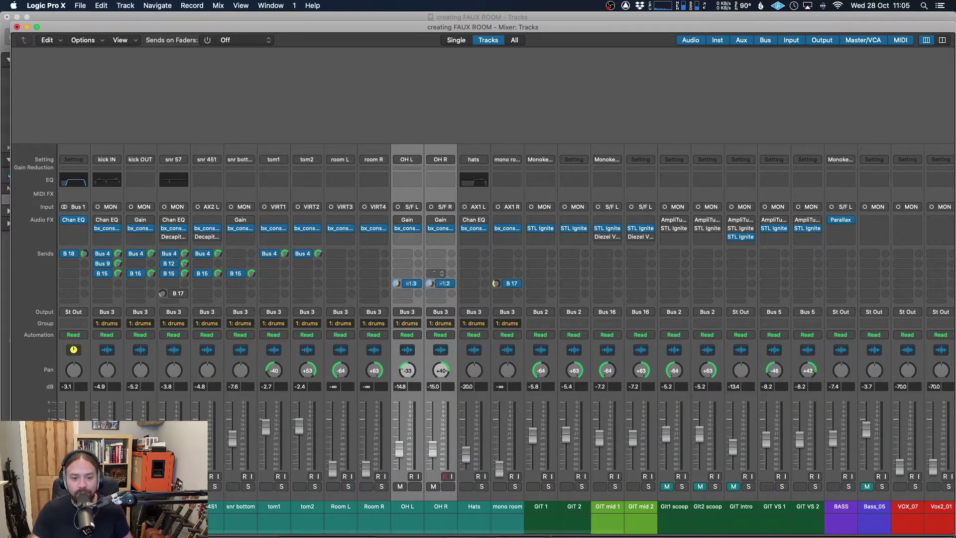
Enable Independent Pan for the Bus 19 sends on the OH L and OH R channels.
scroll(428, 326, "right", 2)
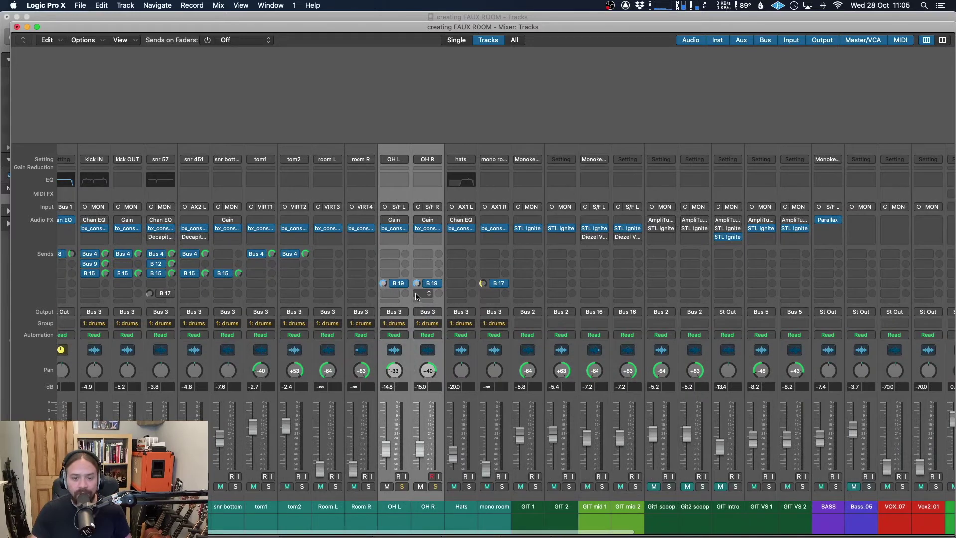
mouse_move(417, 283)
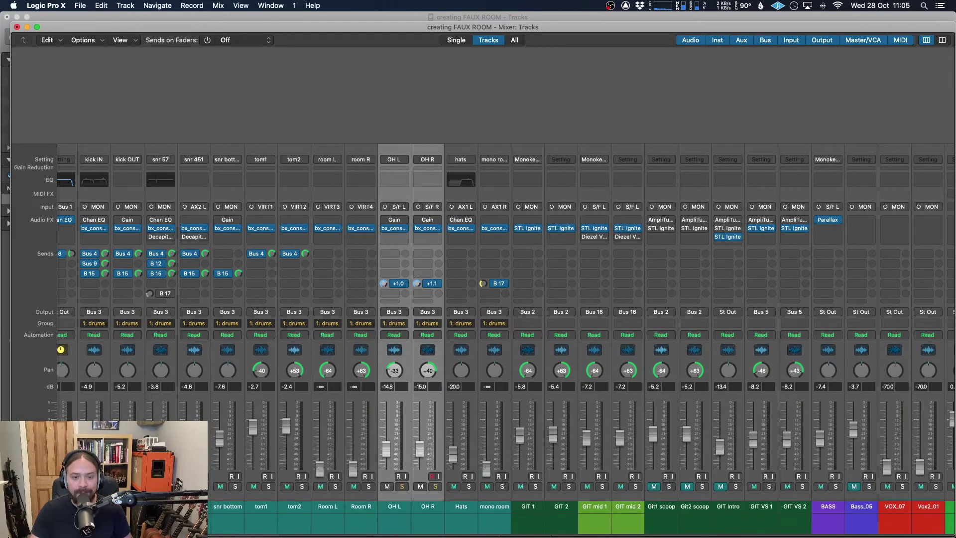
right_click(424, 283)
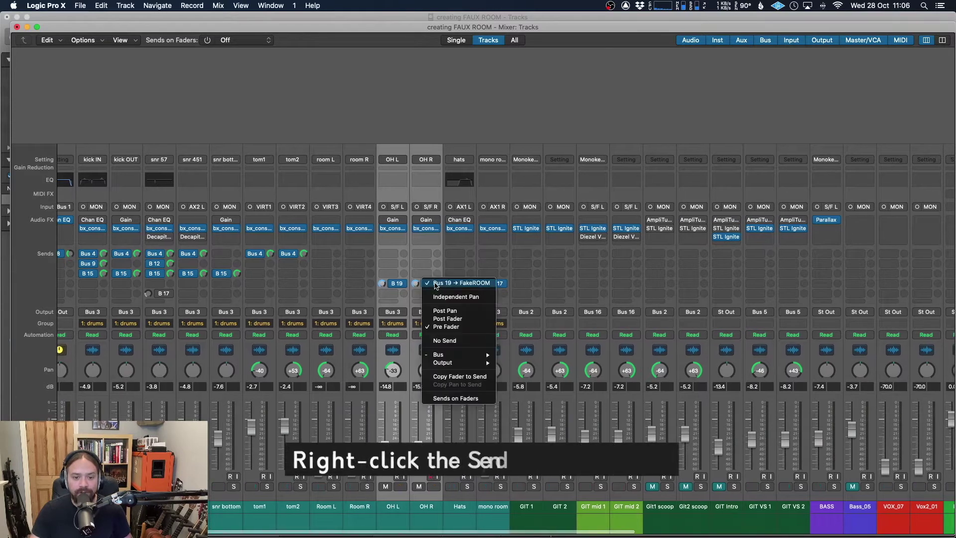
left_click(459, 297)
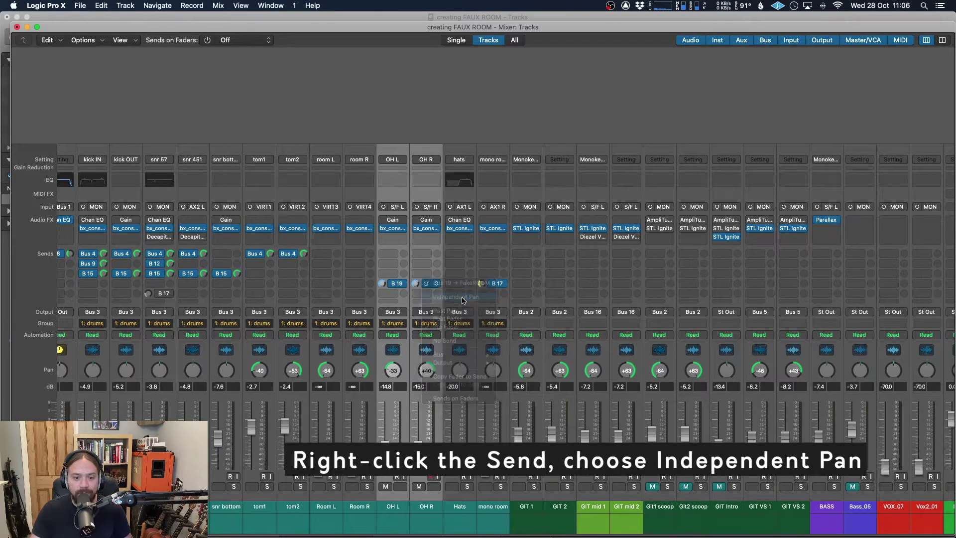
scroll(459, 298, "left", 2)
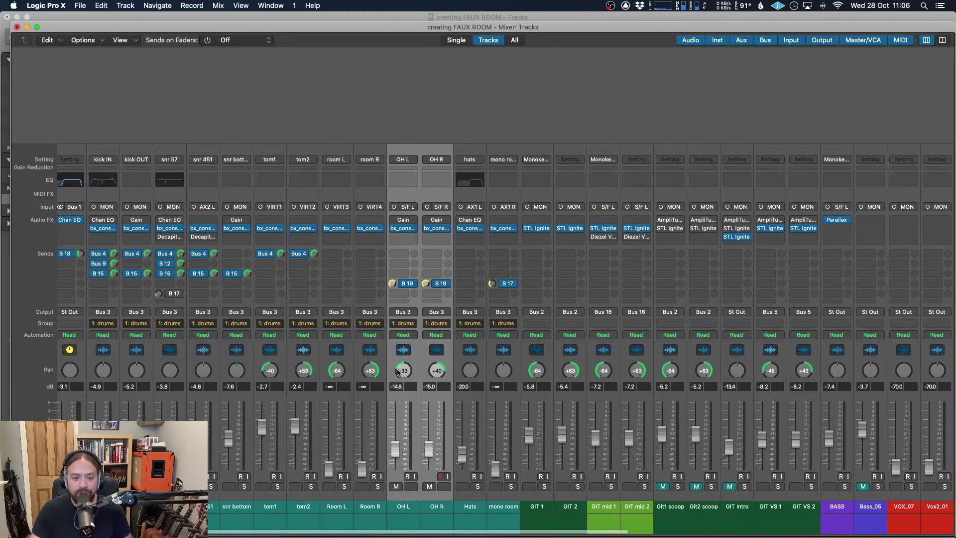
scroll(403, 374, "left", 1)
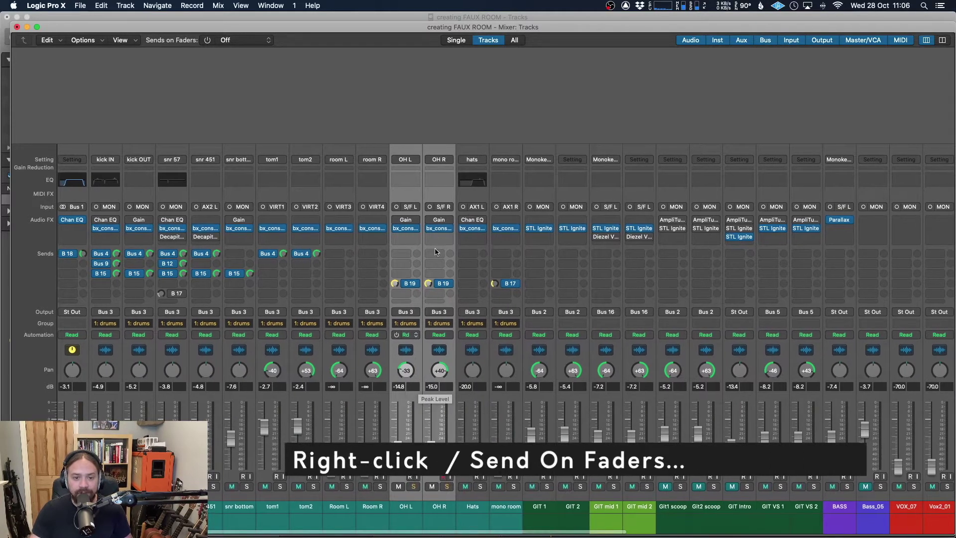
Show the FakeROOM sends on the faders and pan the OH L and OH R sends to -53 and +53.
right_click(446, 285)
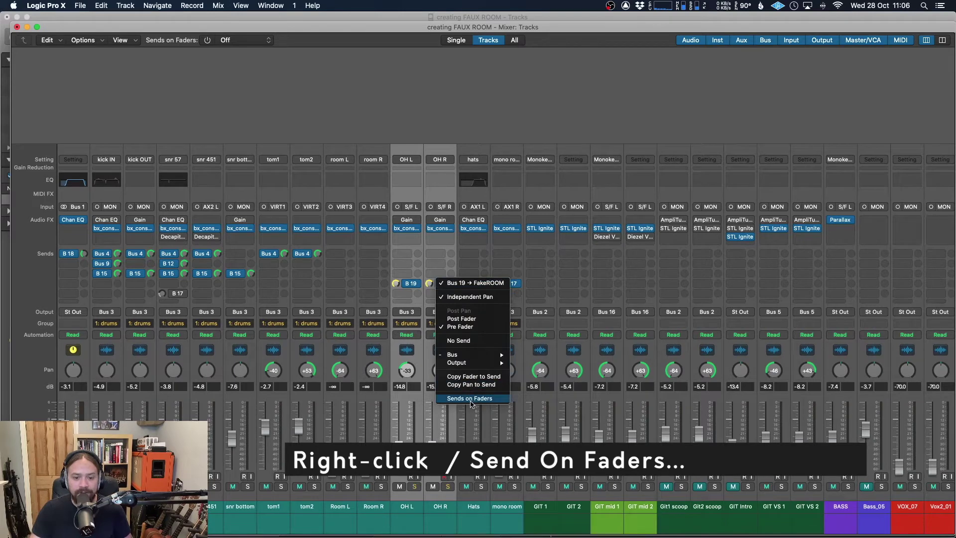
left_click(470, 403)
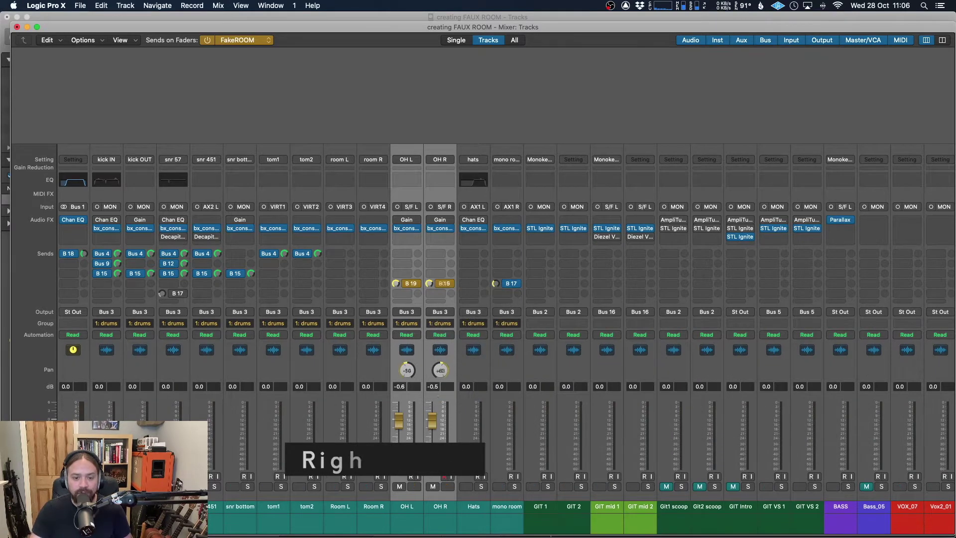
mouse_move(440, 371)
left_mouse_down()
mouse_move(405, 386)
mouse_move(442, 362)
left_mouse_up()
left_click(465, 373)
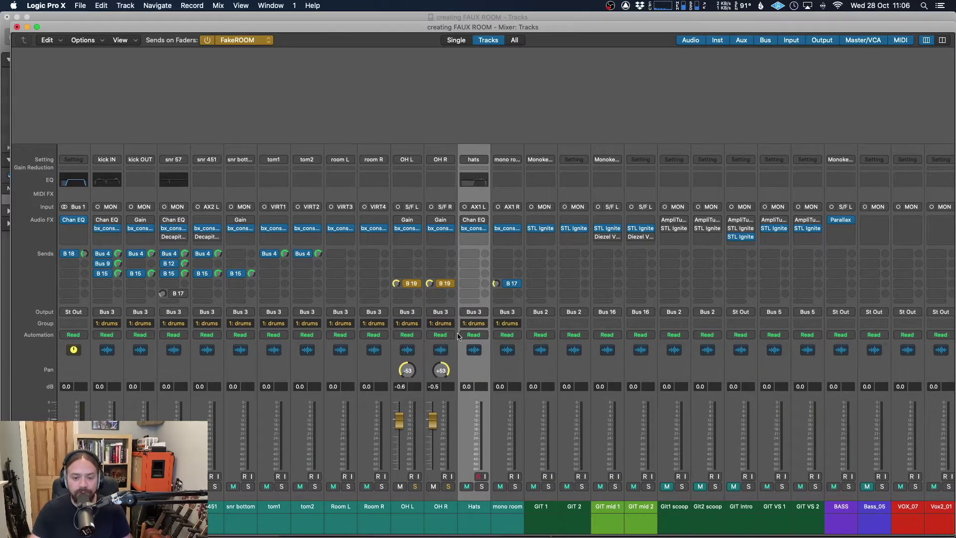
During playback, pan the OH L and OH R sends to -64 and +63 and lower their levels to -2.2 and -2.1 dB.
key("space")
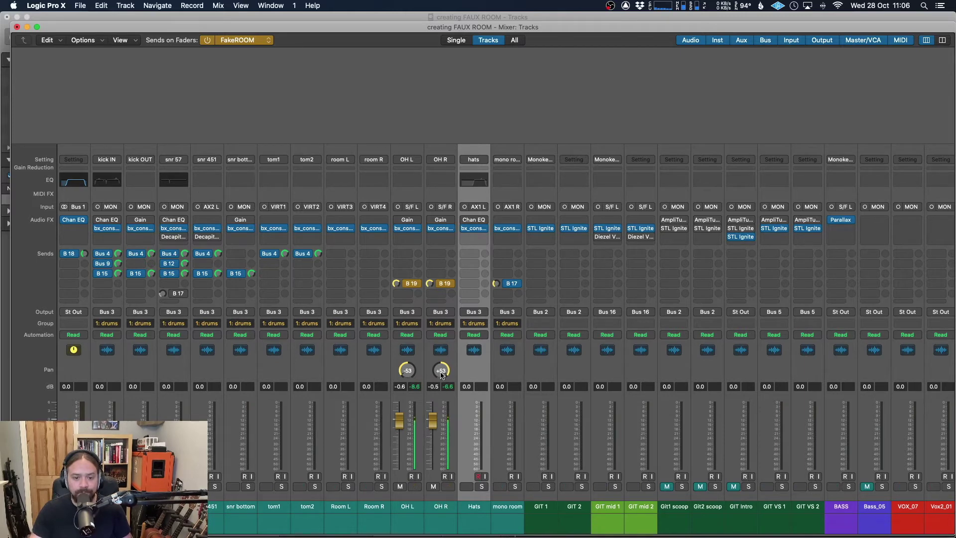
left_click_drag(441, 371, 407, 382)
left_click_drag(444, 522, 416, 508)
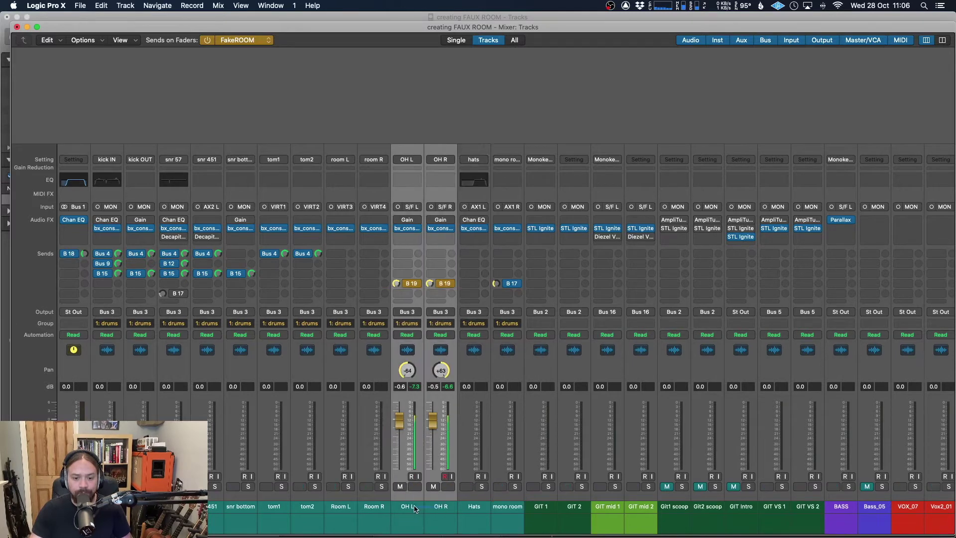
left_click_drag(432, 420, 432, 426)
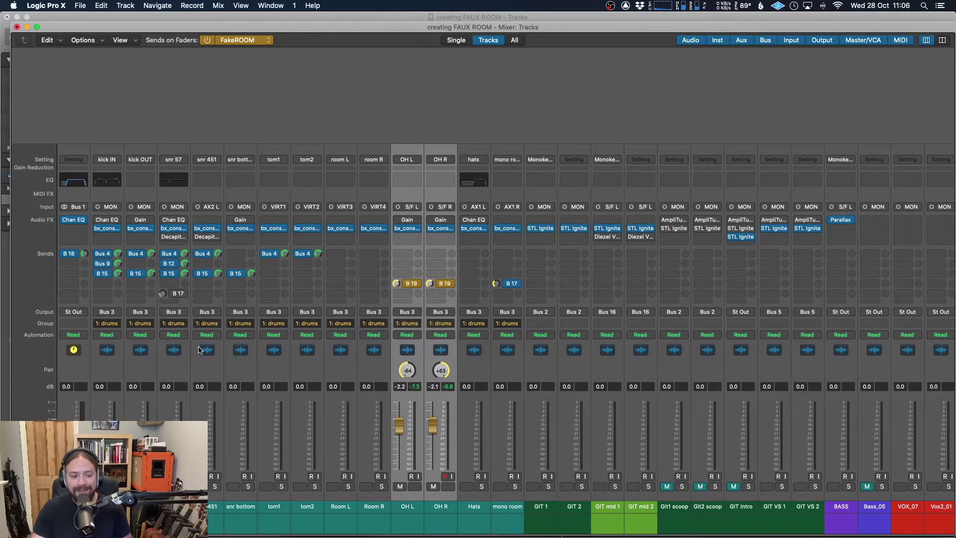
key("s")
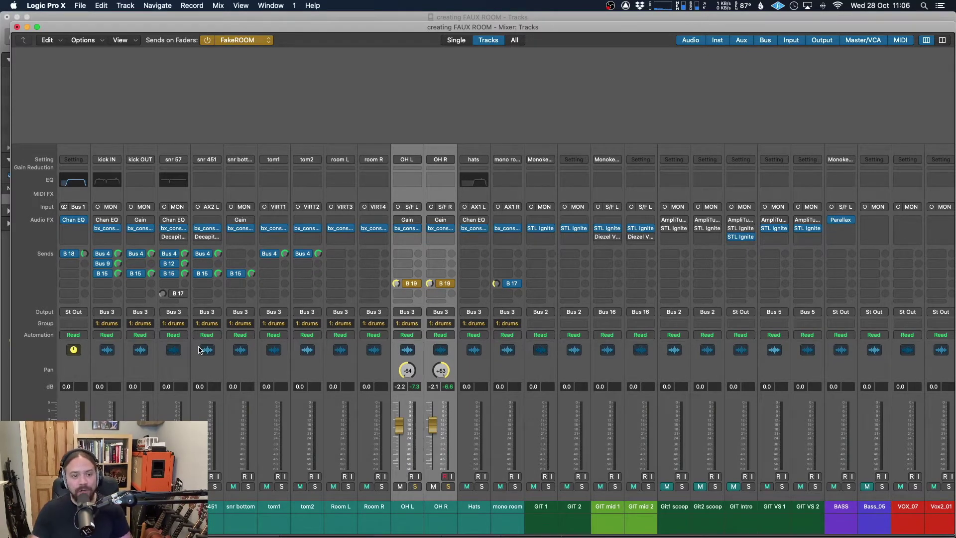
key("s")
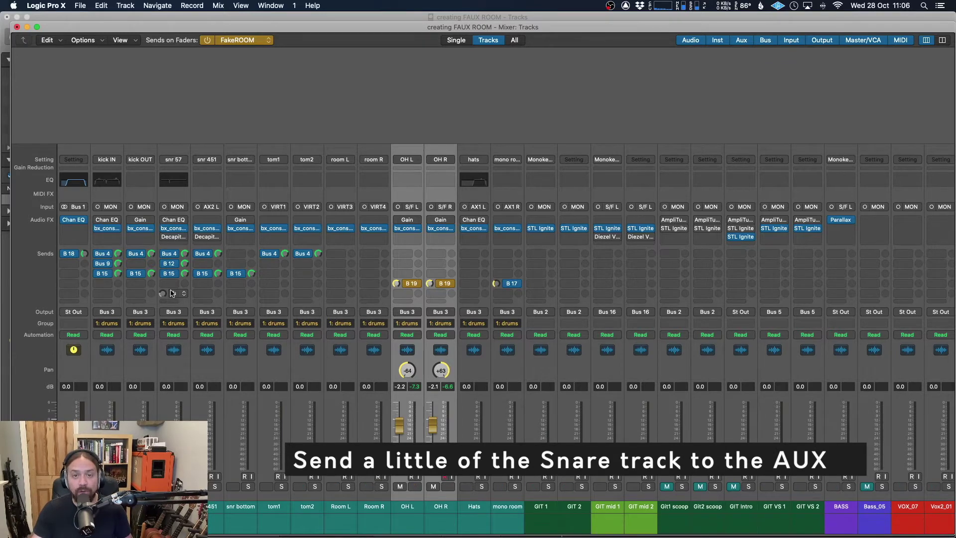
Reroute the snr 57 channel's Bus 17 send to Bus 19 FakeROOM and set its level to -9.0 dB during playback.
left_click(173, 293)
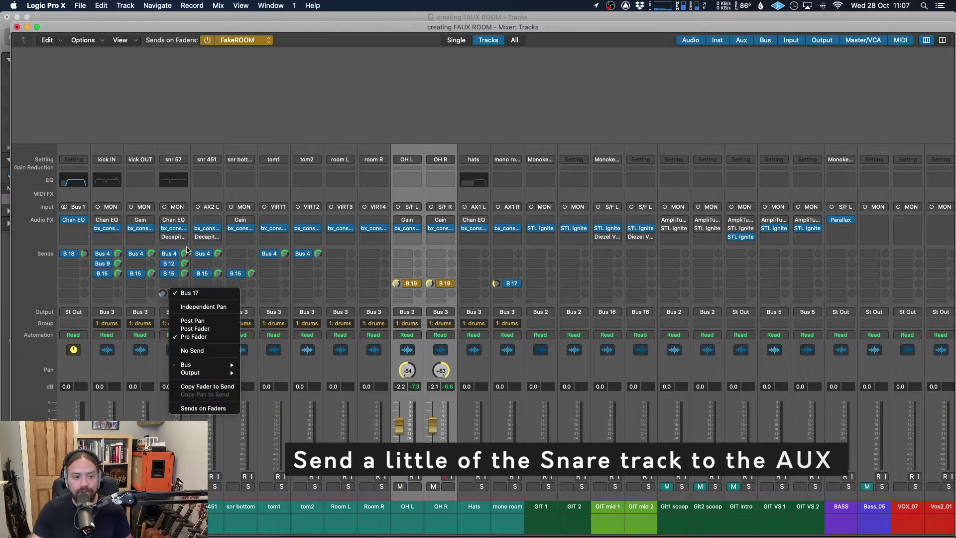
left_click(186, 250)
left_click(175, 293)
mouse_move(213, 366)
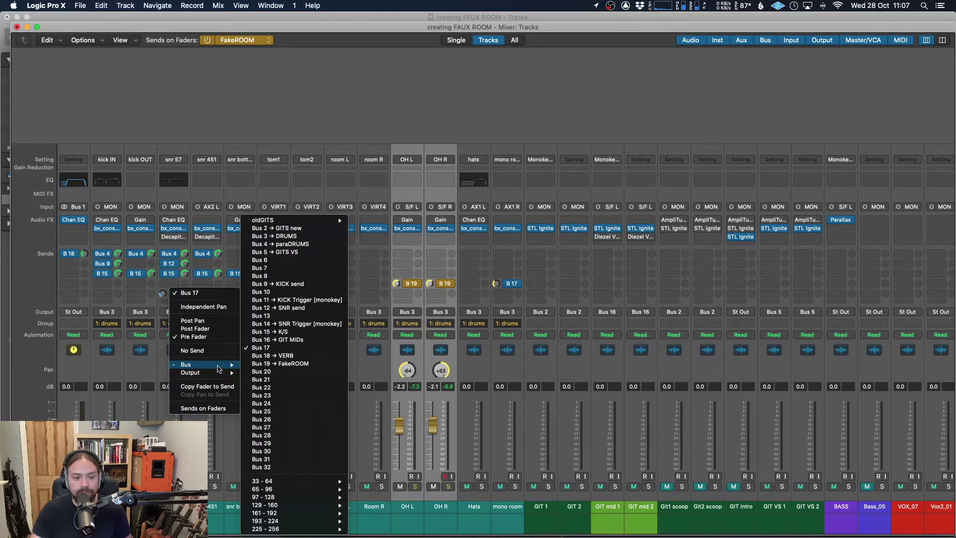
left_click(279, 363)
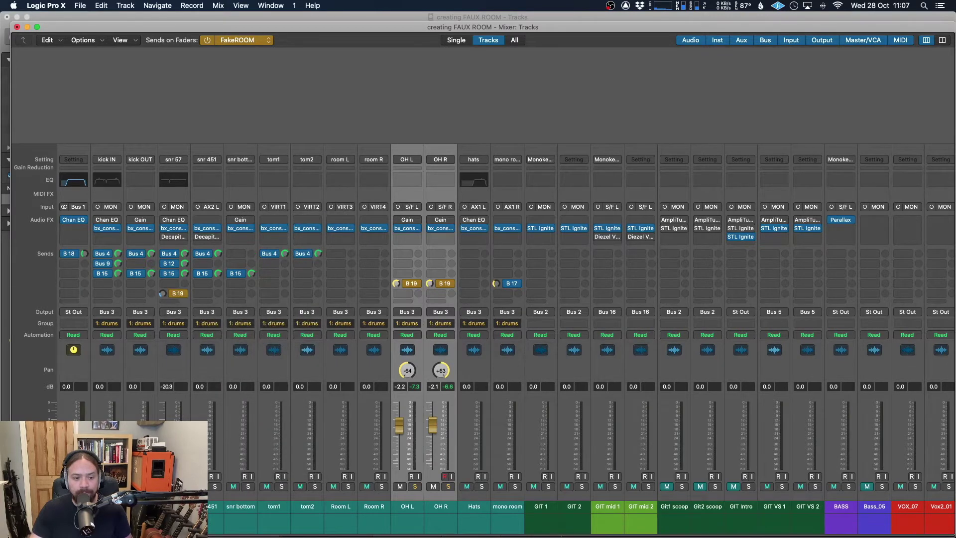
key("space")
left_click_drag(166, 454, 166, 433)
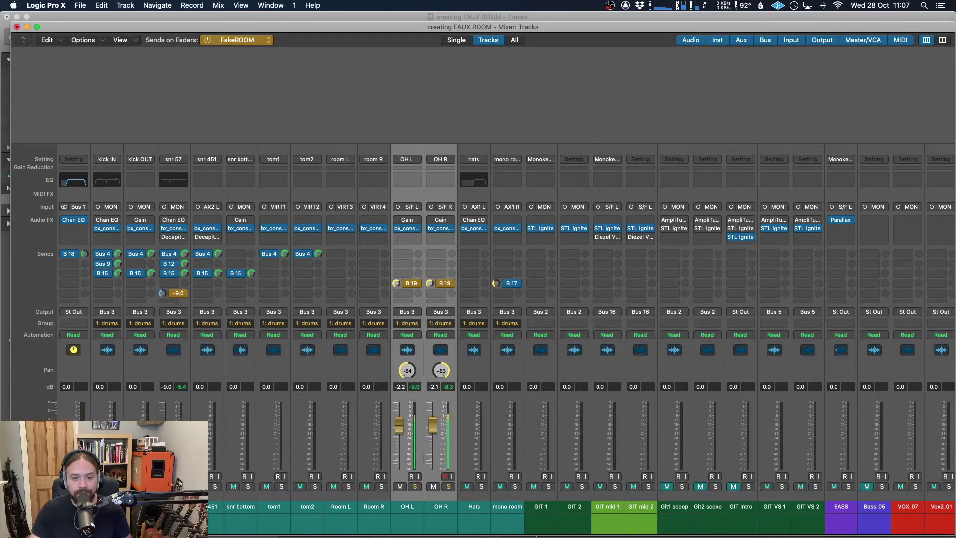
scroll(353, 414, "right", 2)
scroll(351, 410, "right", 3)
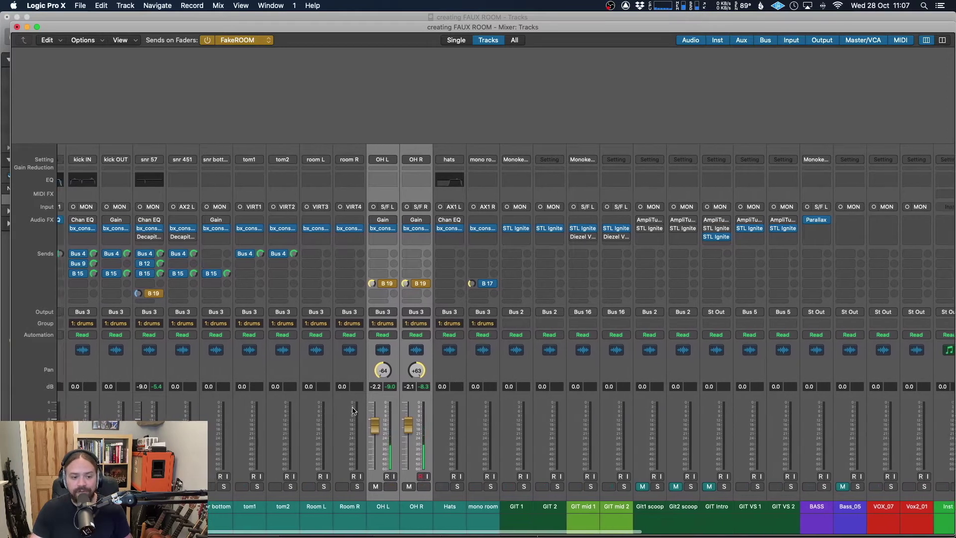
scroll(352, 410, "left", 4)
scroll(360, 435, "right", 1)
key("s")
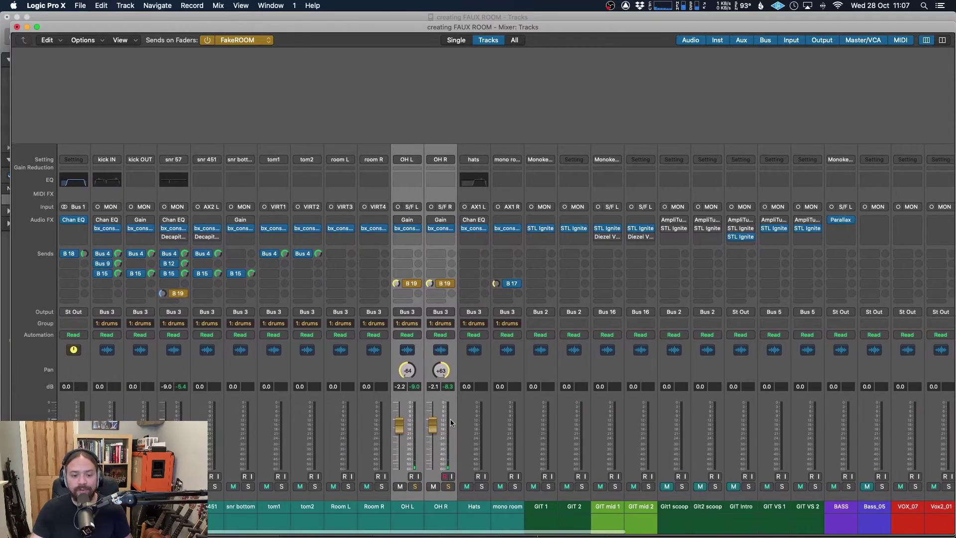
scroll(496, 407, "right", 1)
key("s")
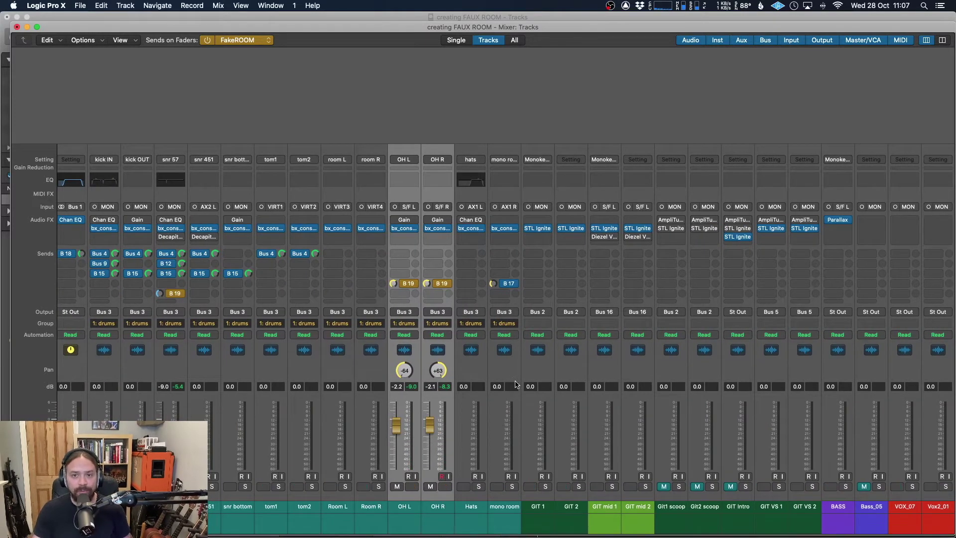
key("s")
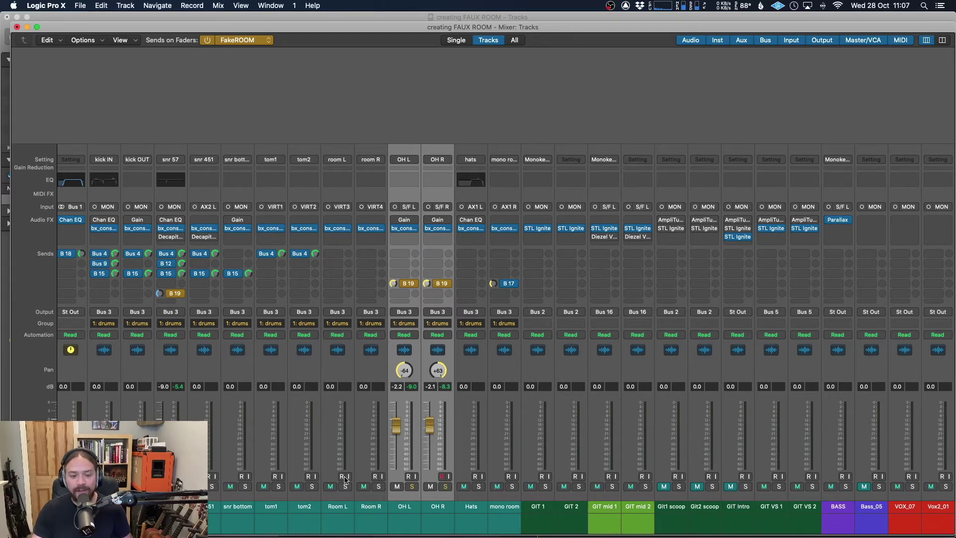
Reroute the mono room channel's Bus 17 send to Bus 19 FakeROOM and set its level to -11.8 dB during playback.
key("s")
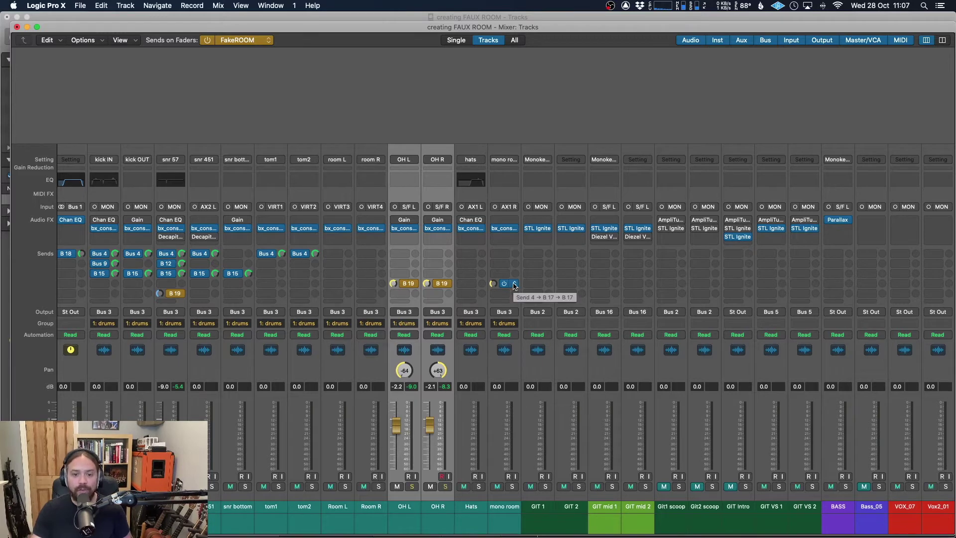
left_click(514, 285)
mouse_move(543, 353)
left_click(647, 383)
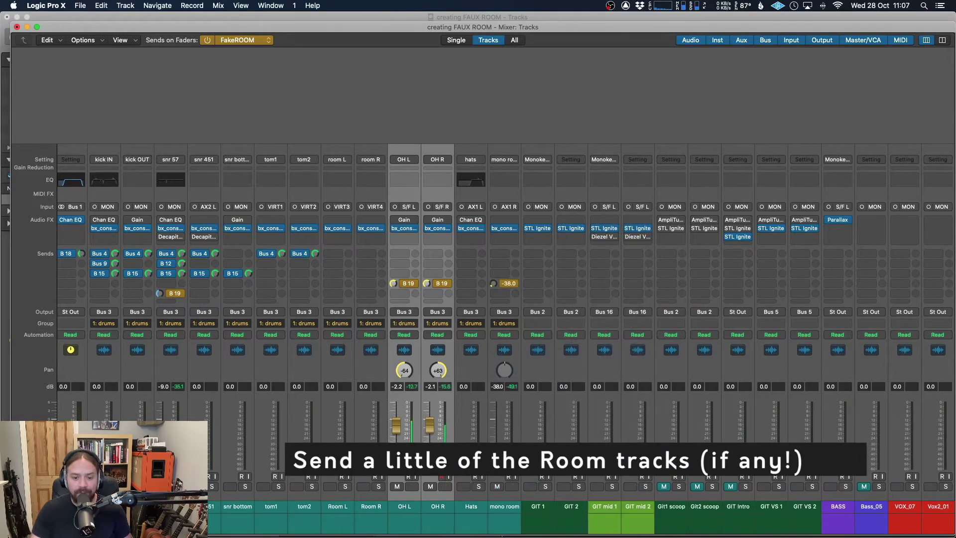
left_click_drag(495, 448, 496, 468)
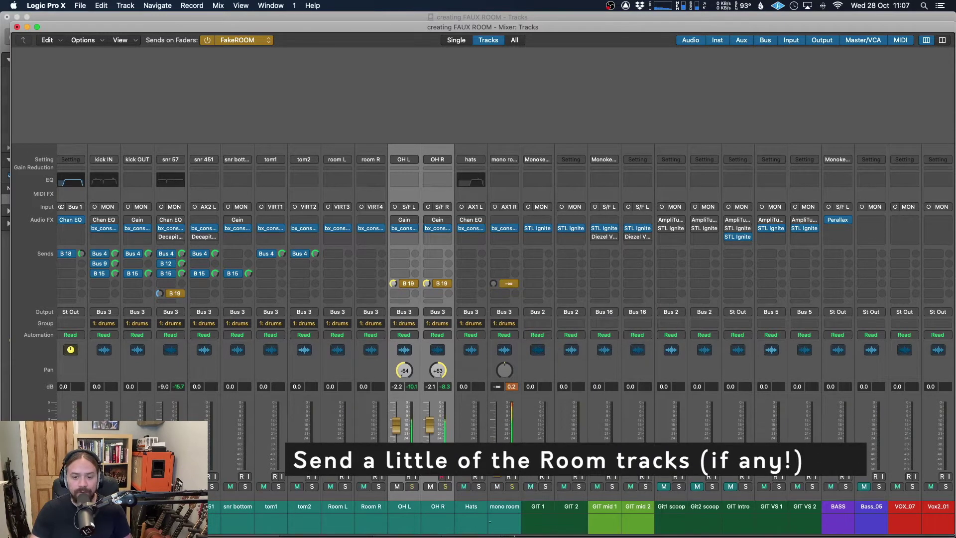
left_click_drag(496, 434, 496, 446)
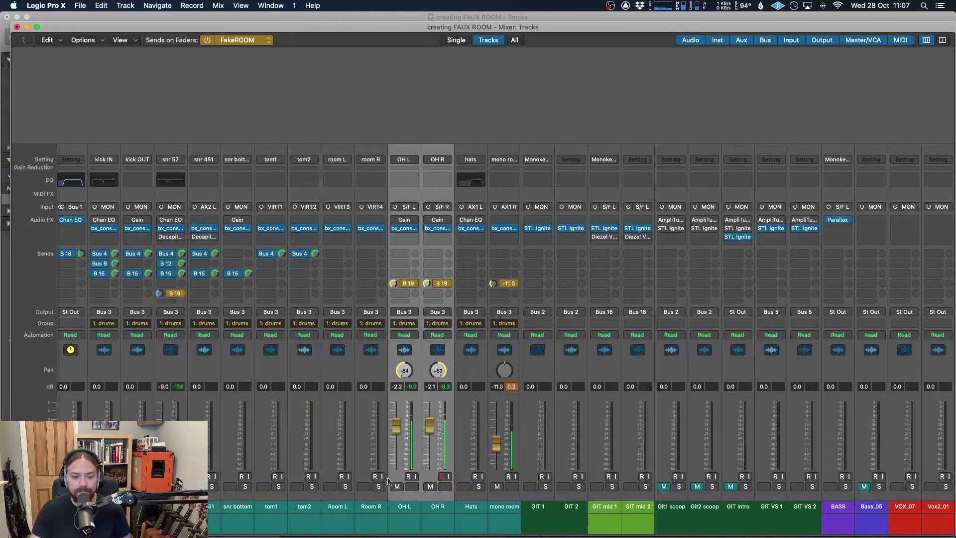
Turn off Sends on Faders in the mixer and go to the FakeROOM aux channel.
scroll(521, 443, "right", 2)
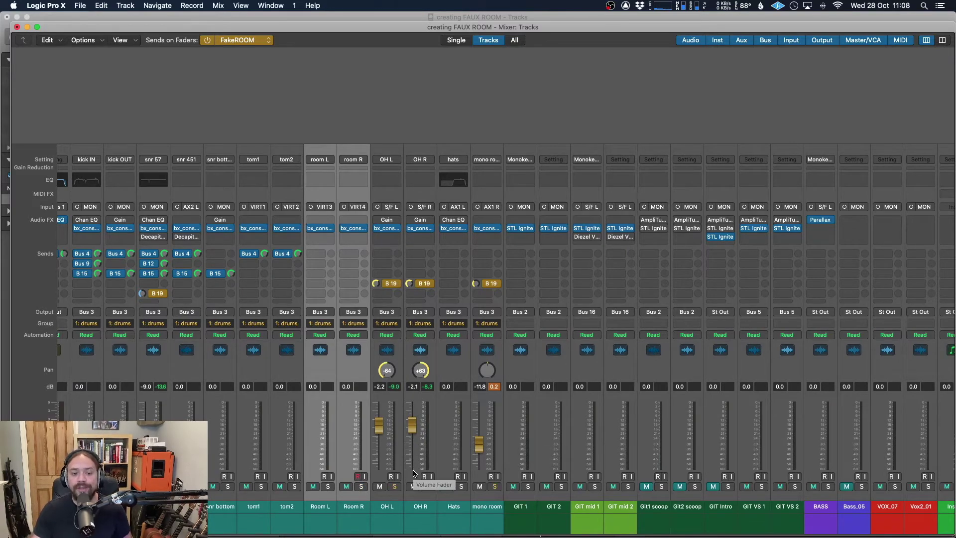
scroll(414, 474, "right", 15)
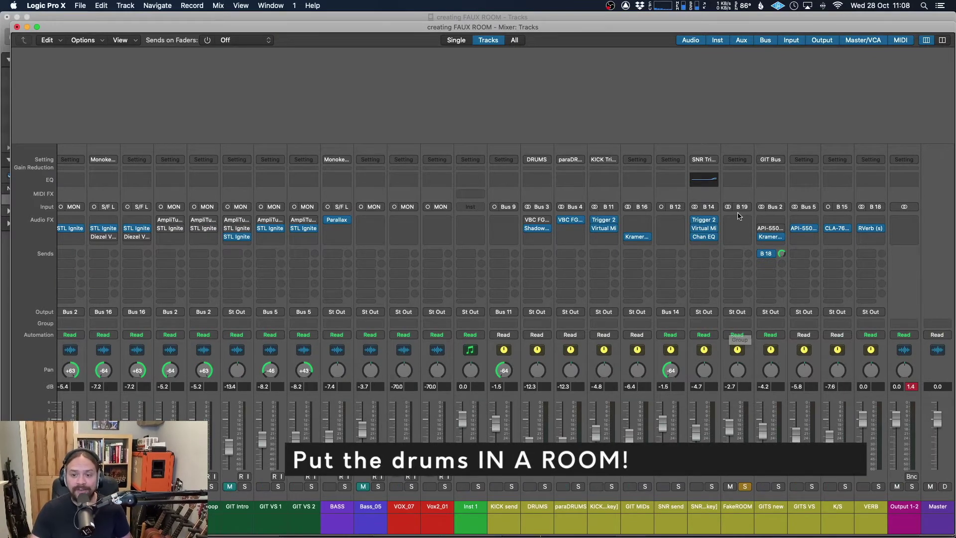
left_click(744, 229)
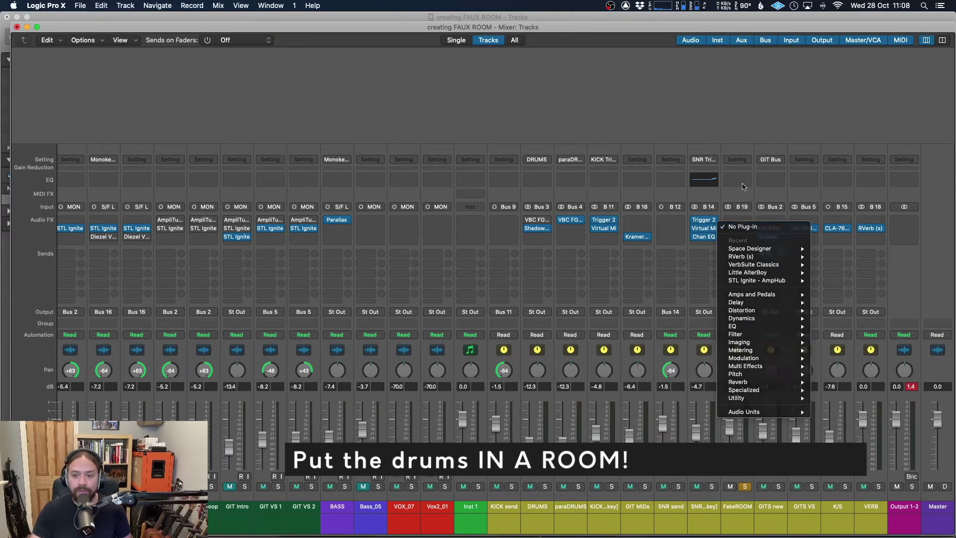
left_click(743, 228)
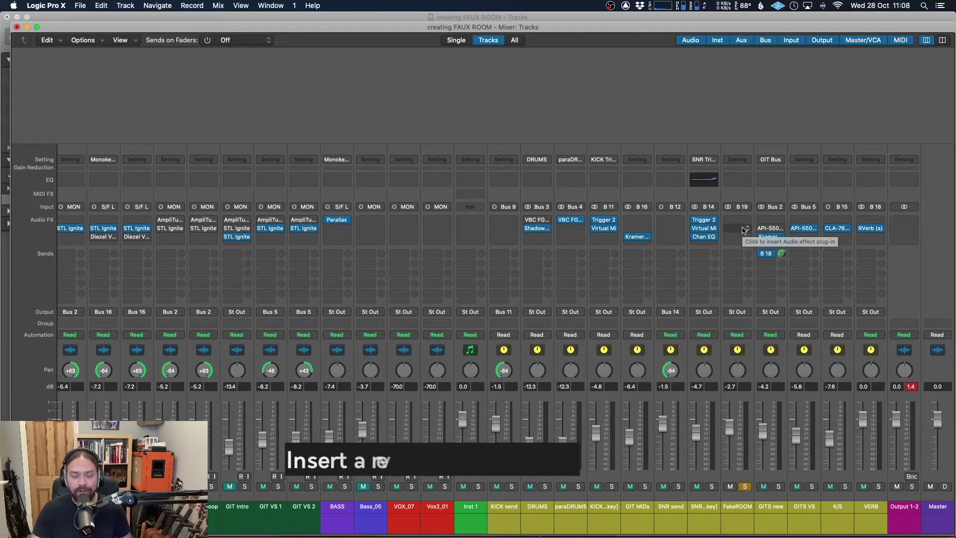
left_click(743, 229)
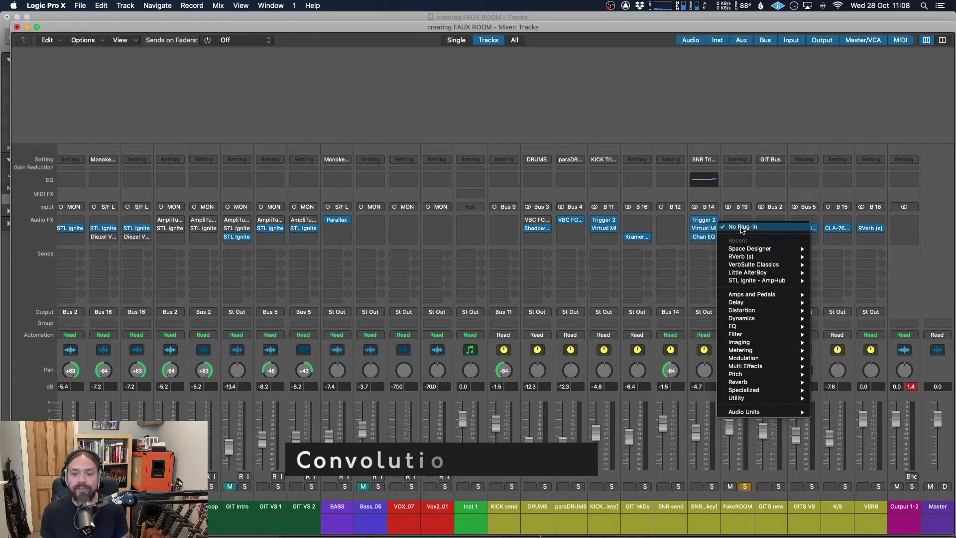
left_click(741, 228)
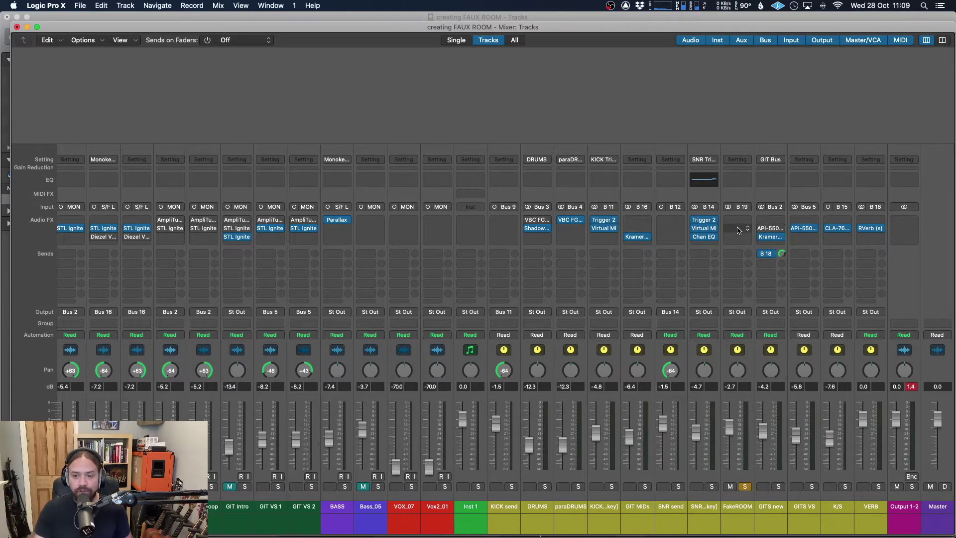
left_click(737, 230)
mouse_move(776, 382)
mouse_move(879, 407)
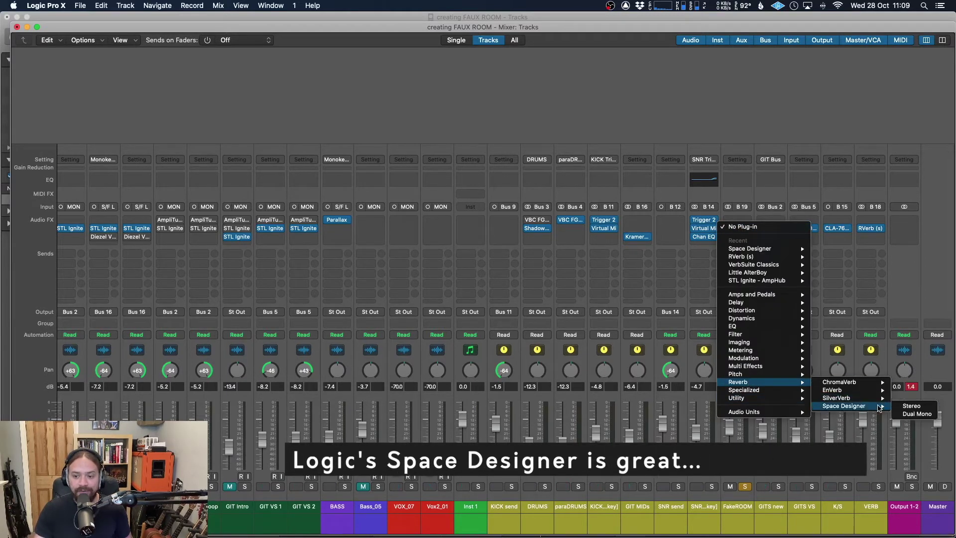
left_click(737, 229)
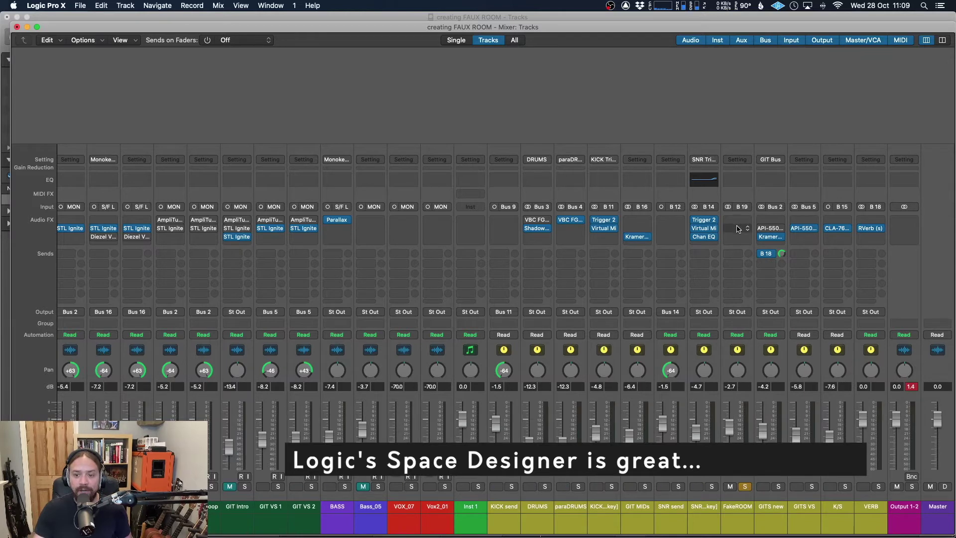
Insert VerbSuite Classics and, in the slot after it, LiquidSonics Seventh Heaven on the FakeROOM aux, keeping only the VerbSuite Classics window open.
left_click(737, 228)
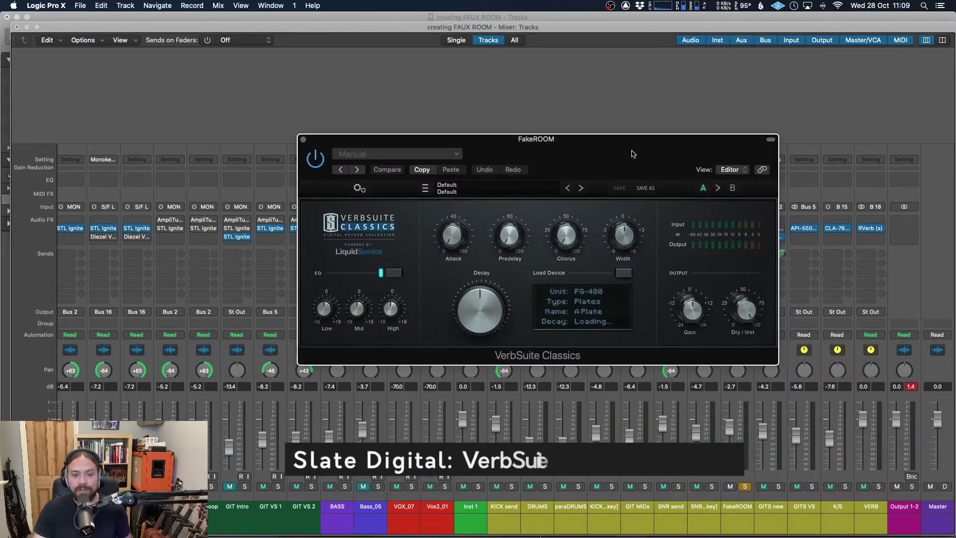
left_click_drag(632, 151, 453, 77)
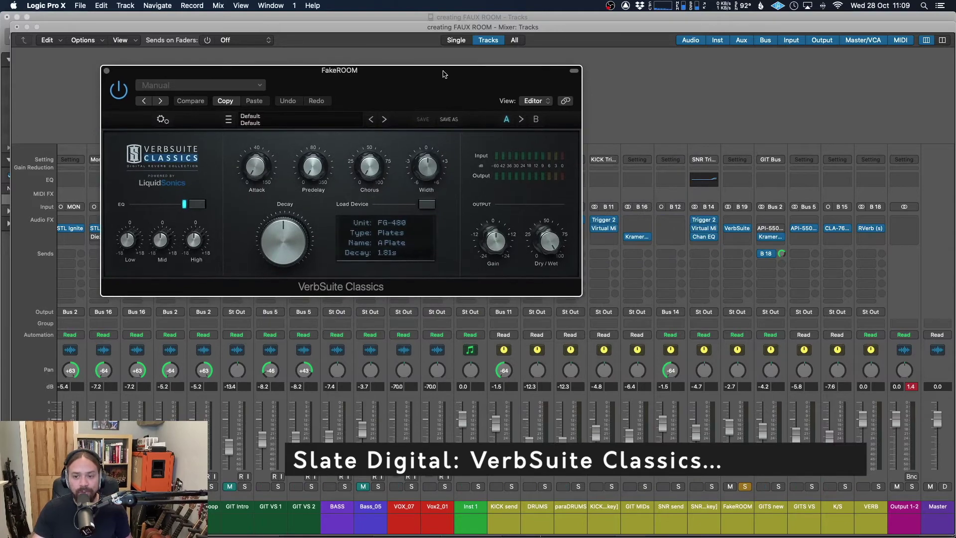
left_click(737, 236)
mouse_move(757, 406)
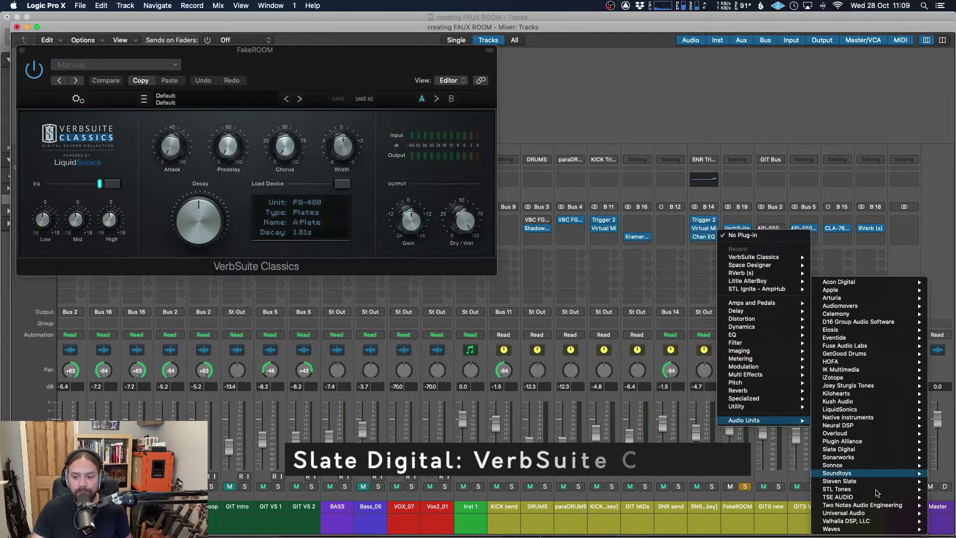
mouse_move(839, 410)
mouse_move(785, 421)
left_click(703, 417)
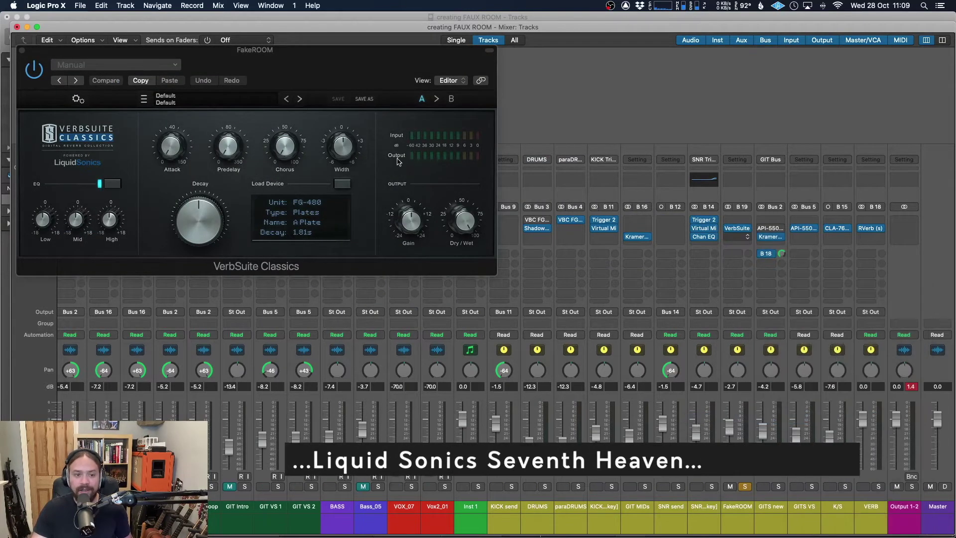
left_click_drag(388, 139, 624, 66)
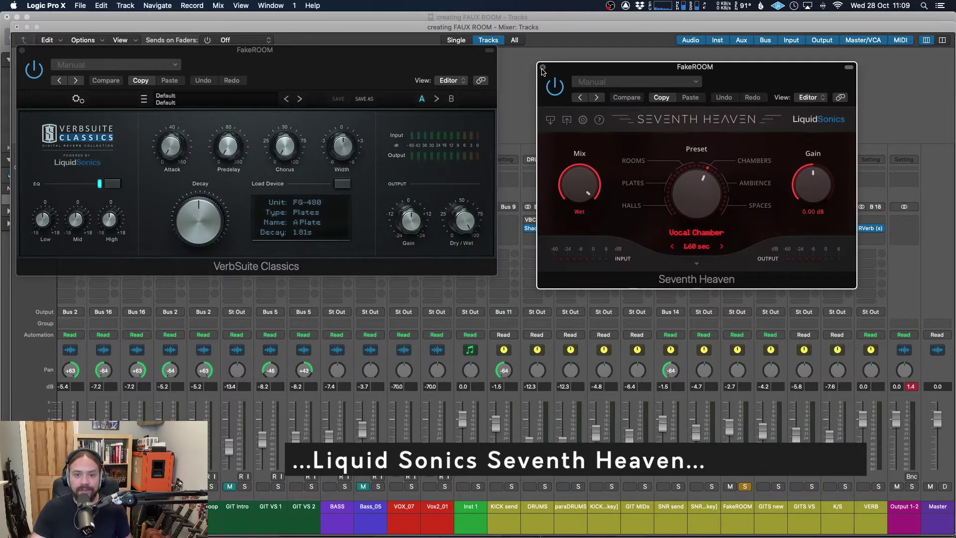
left_click(541, 66)
left_click_drag(310, 64, 397, 80)
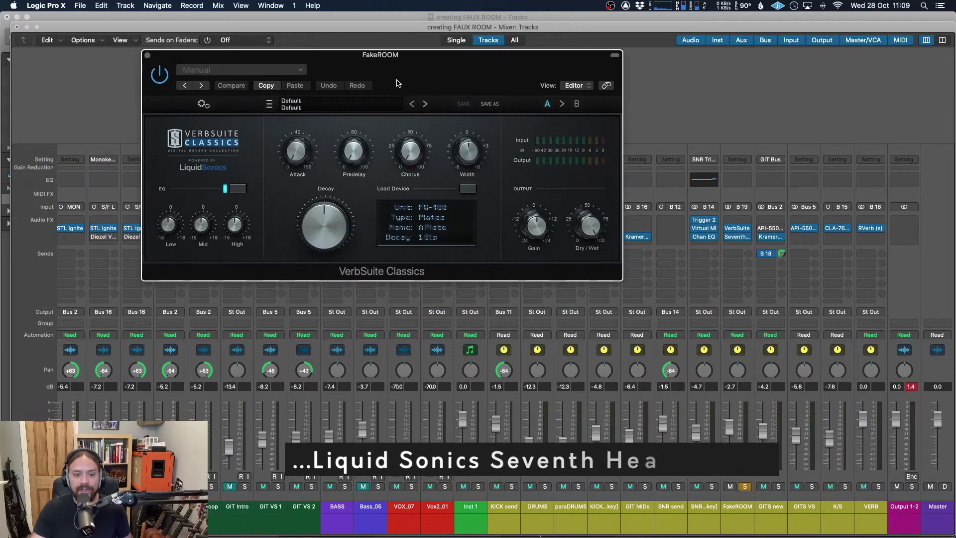
left_click(329, 106)
mouse_move(341, 178)
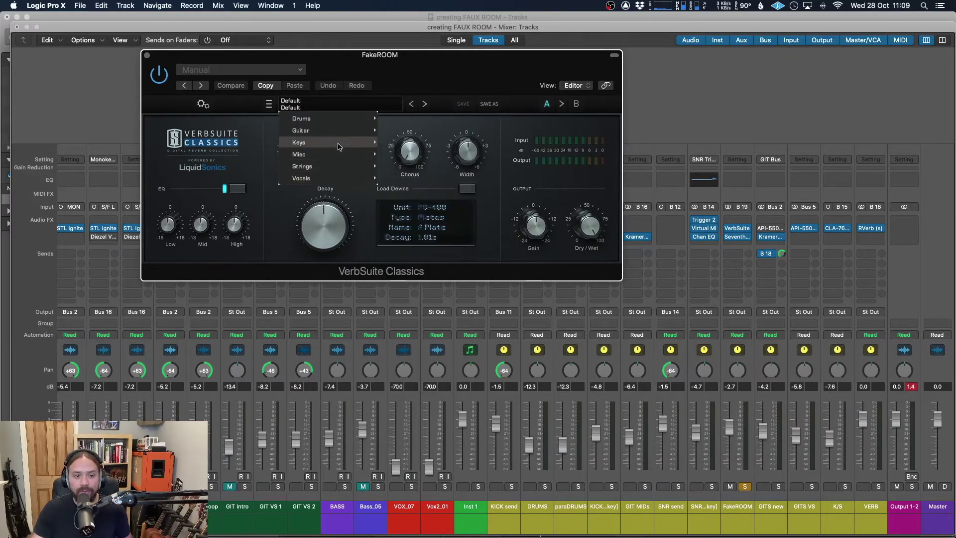
mouse_move(335, 119)
key("Escape")
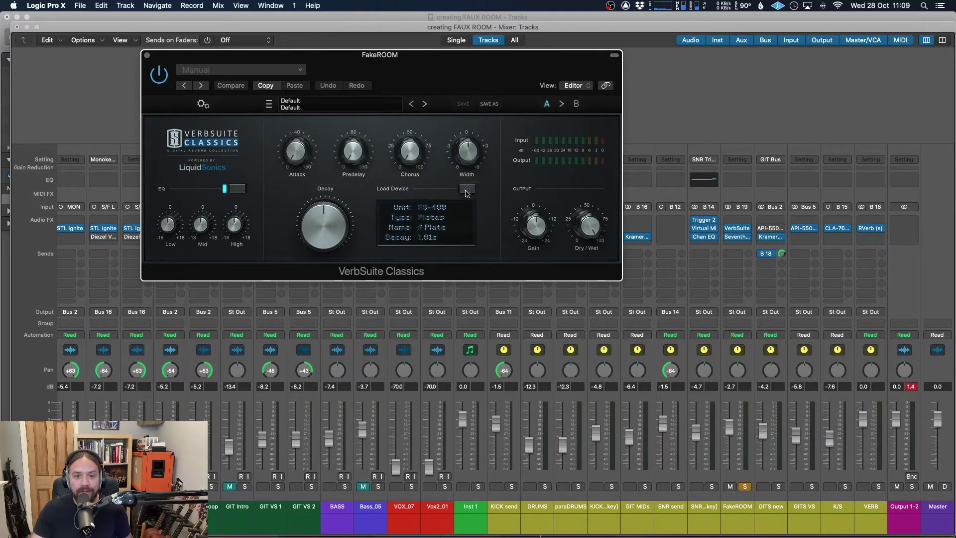
Load the FG-BM7 device's Lg Wood Room from Rooms2 in VerbSuite Classics.
left_click(466, 188)
mouse_move(510, 305)
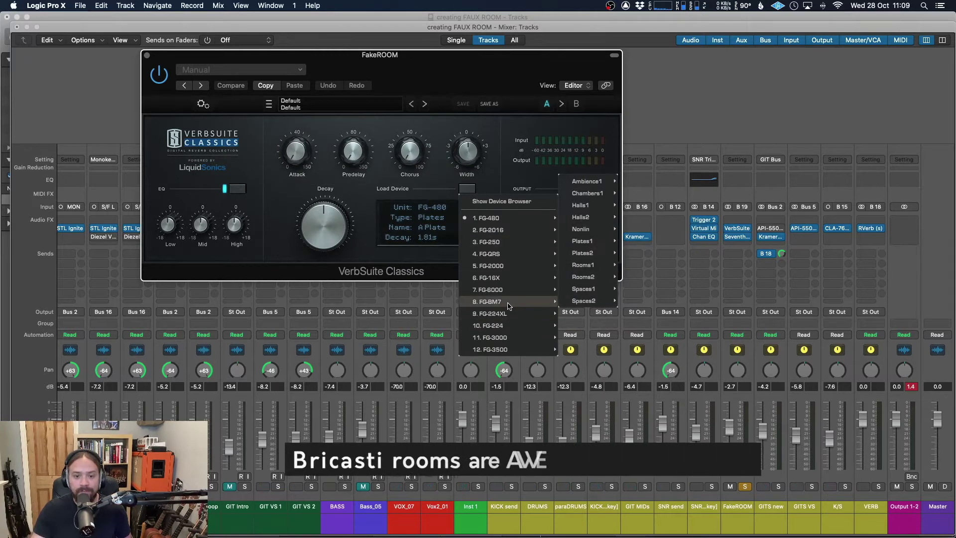
mouse_move(589, 266)
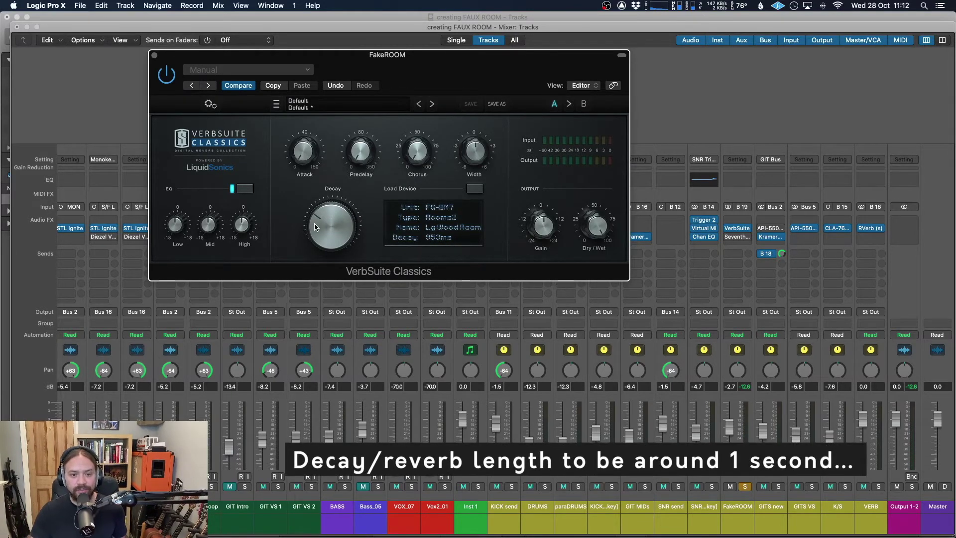
Adjust the decay of the Lg Wood Room reverb to 960 ms.
scroll(316, 224, "up", 2)
scroll(318, 225, "down", 5)
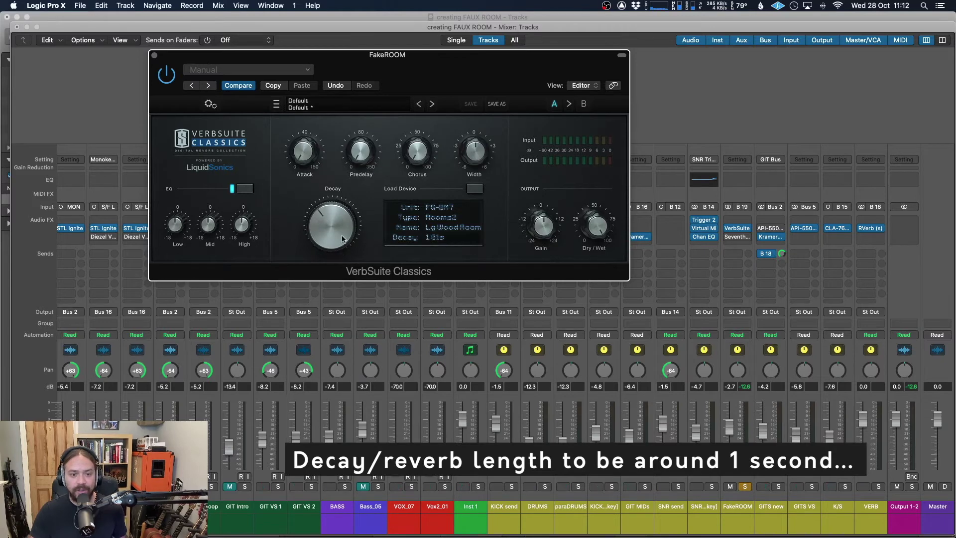
scroll(328, 227, "up", 5)
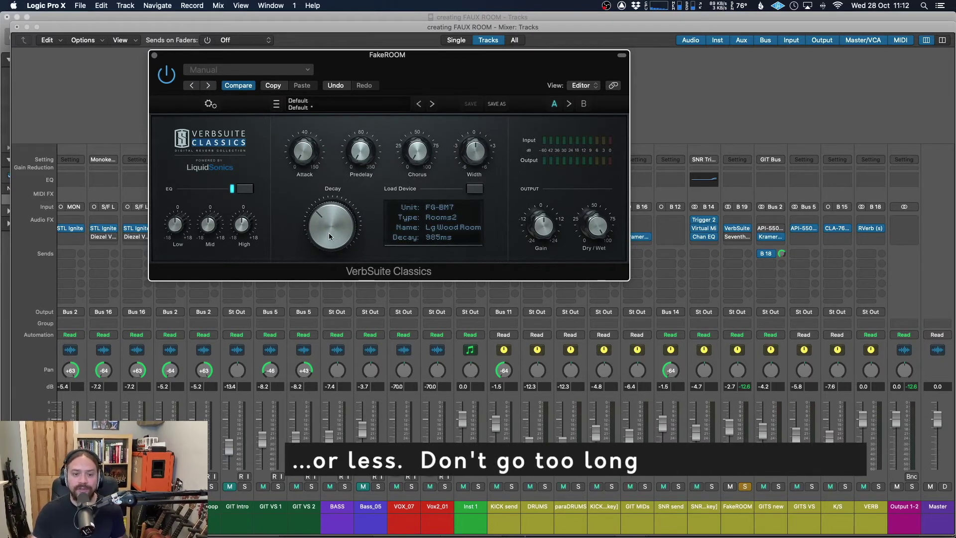
scroll(328, 236, "down", 1)
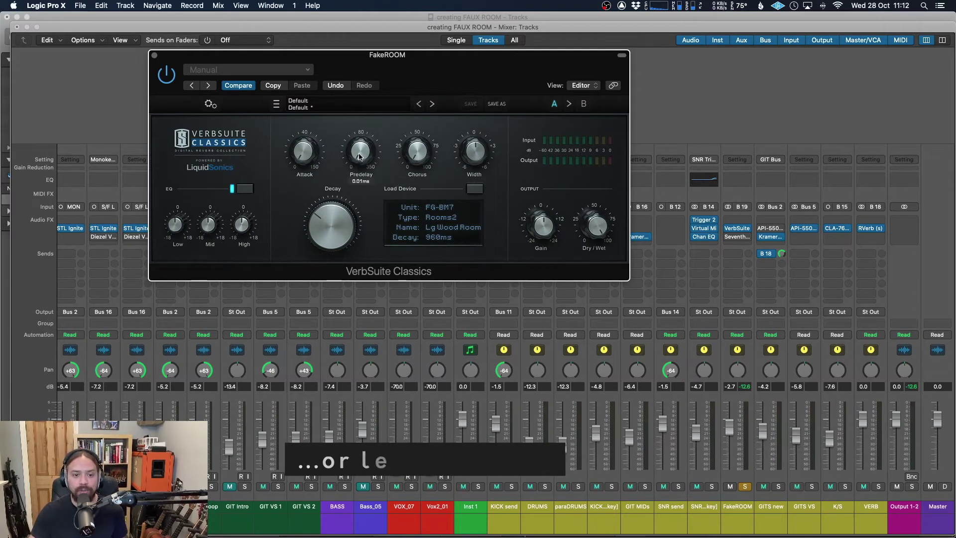
Add about 38 ms of predelay to the VerbSuite Classics reverb and close its window.
left_click_drag(357, 158, 361, 121)
scroll(359, 149, "up", 2)
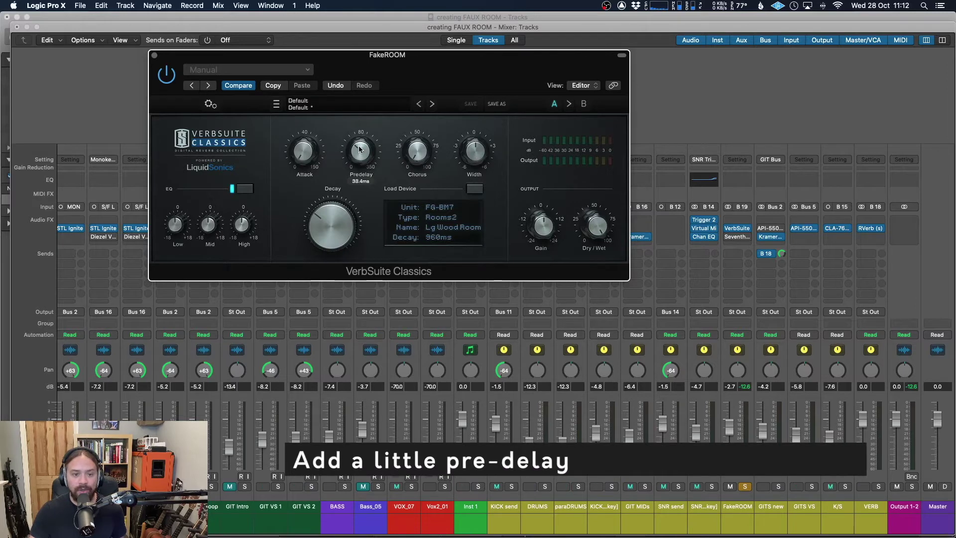
scroll(359, 144, "down", 1)
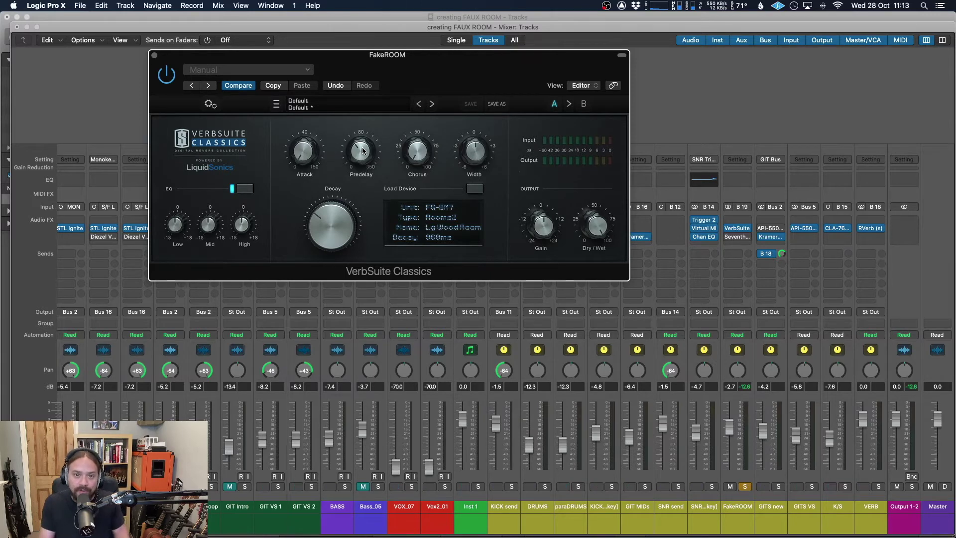
left_click(155, 55)
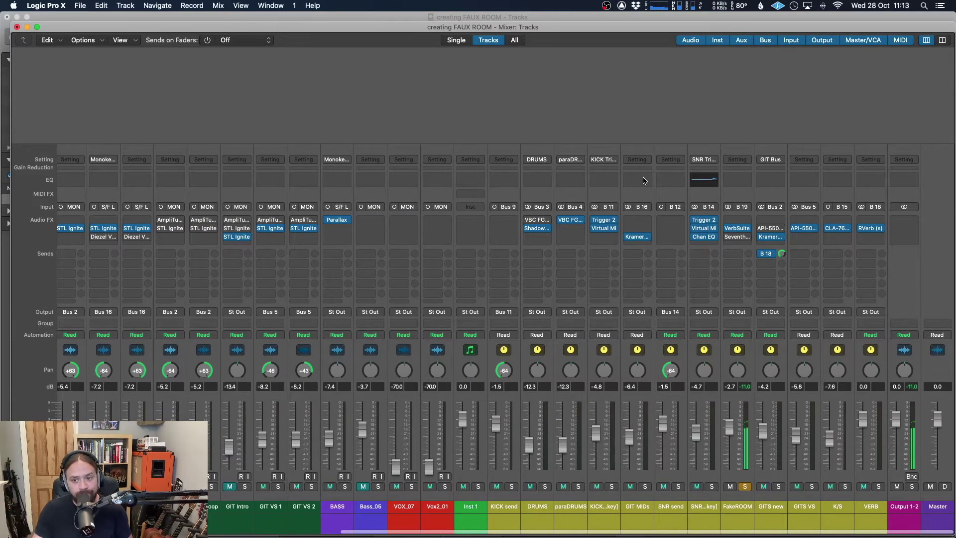
Add a Channel EQ to the FakeROOM aux and apply a 36 dB/Oct high cut at 12000 Hz.
left_click(742, 182)
left_click_drag(619, 152, 512, 57)
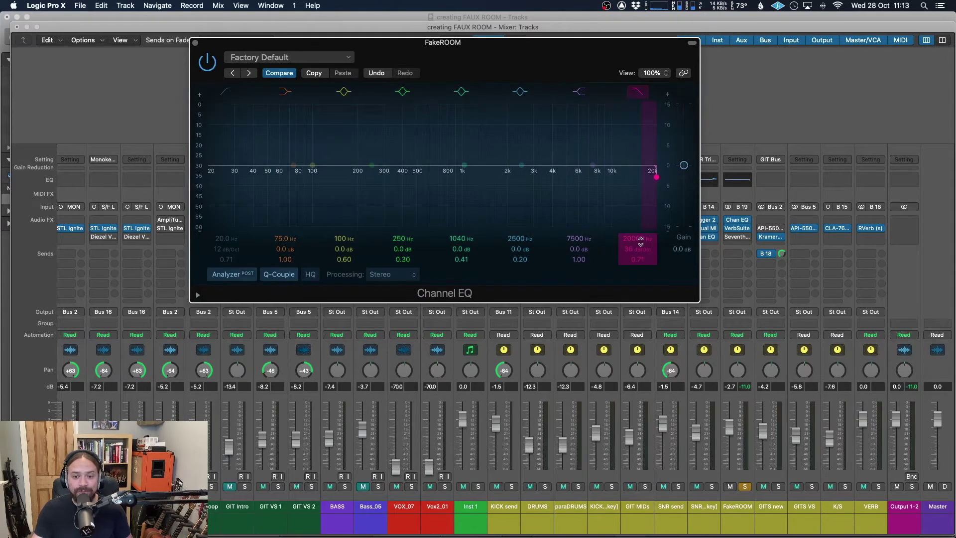
key("space")
left_click_drag(643, 204, 613, 177)
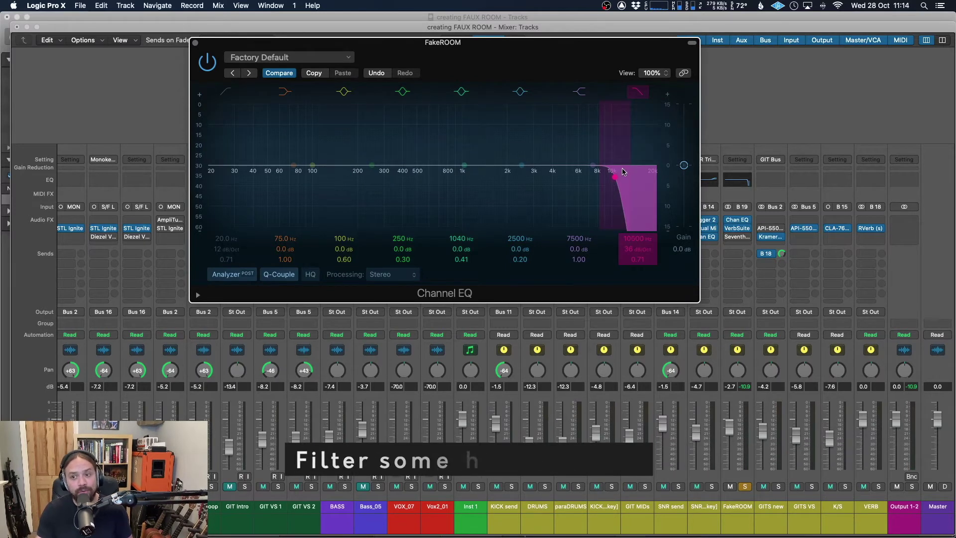
left_click_drag(637, 218, 637, 235)
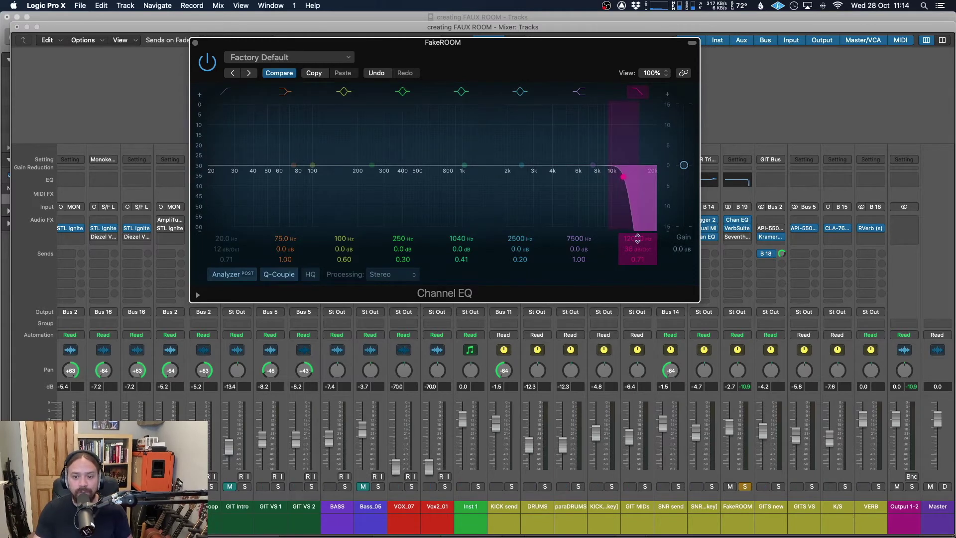
Enable the Channel EQ's low cut and set it to 173 Hz, 24 dB/Oct, with a Q of 0.79.
left_click_drag(227, 108, 284, 105)
left_click(277, 91)
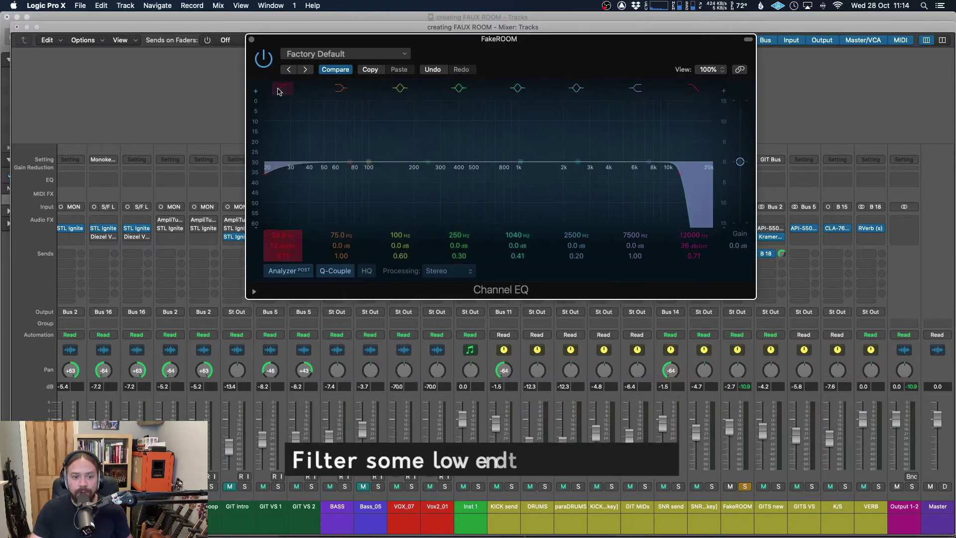
left_click_drag(282, 248, 281, 215)
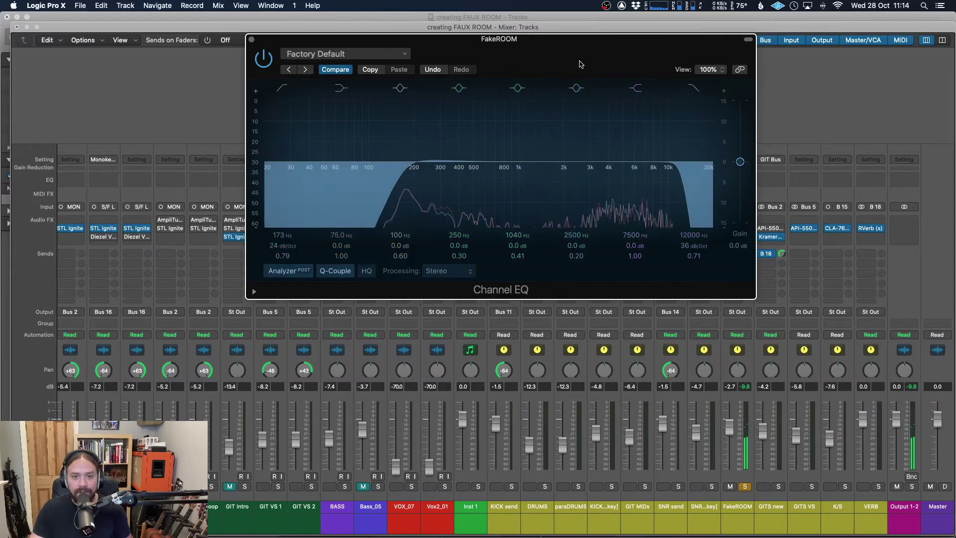
Cut 6.8 dB at 4740 Hz with a Q of 0.98 in the FakeROOM Channel EQ and close its window.
left_click_drag(584, 62, 540, 66)
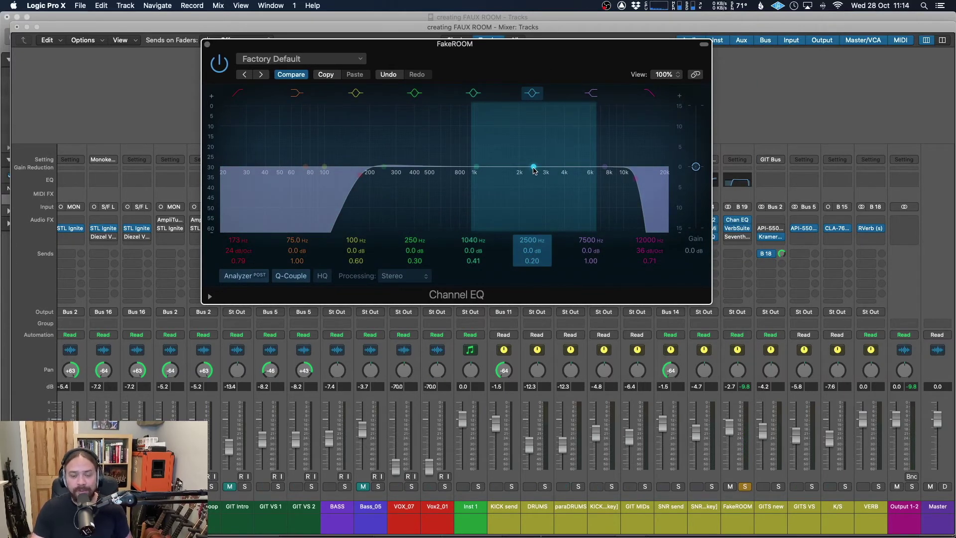
left_click_drag(533, 168, 564, 150)
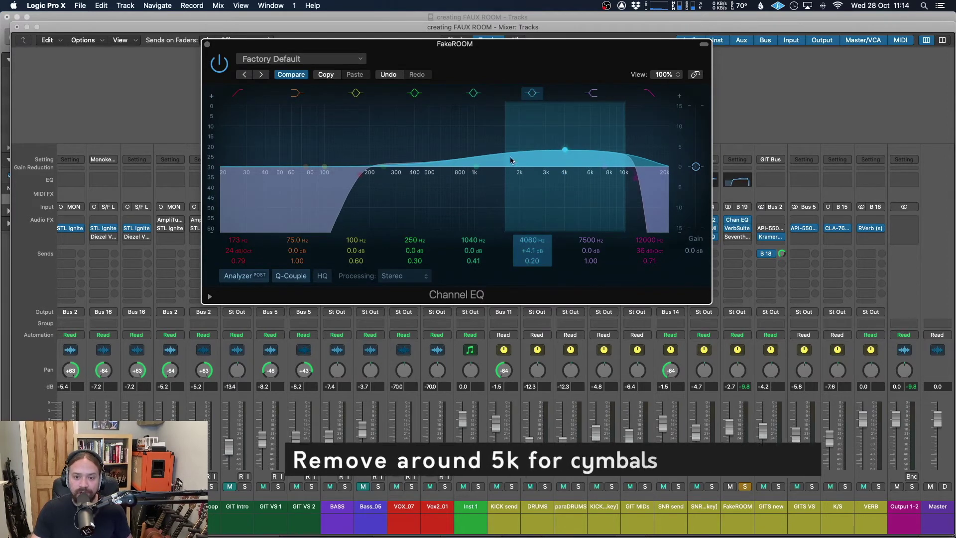
left_click_drag(531, 251, 531, 238)
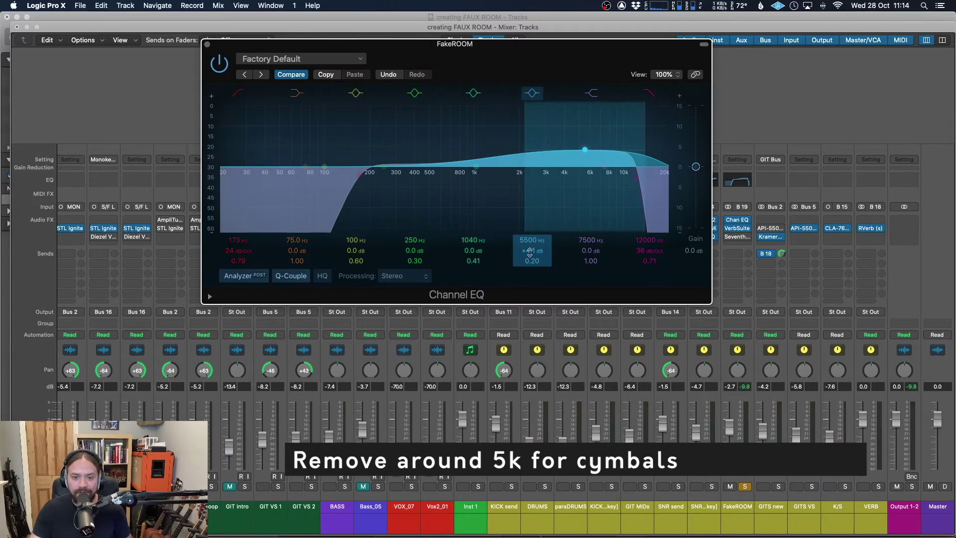
key("space")
mouse_move(529, 252)
left_mouse_down()
mouse_move(530, 242)
mouse_move(534, 265)
left_mouse_up()
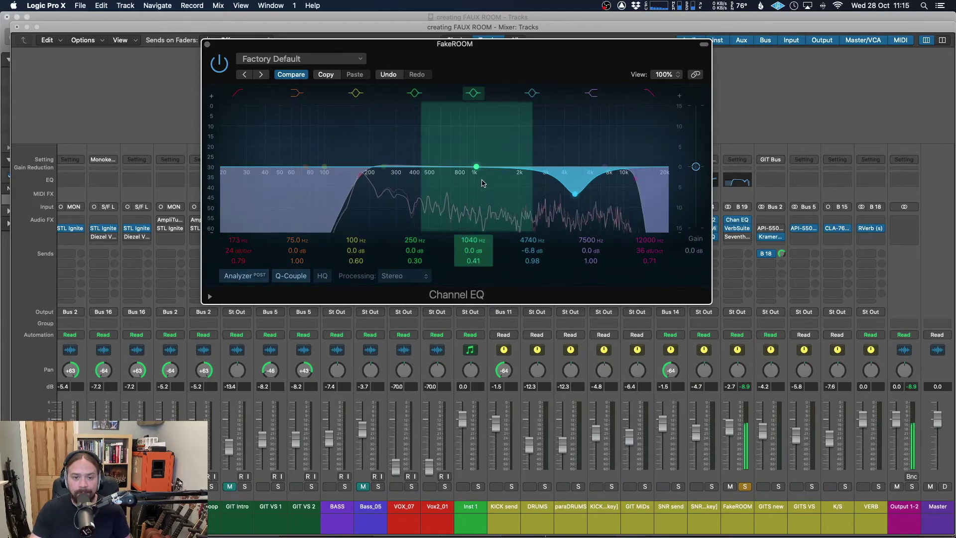
left_click(207, 45)
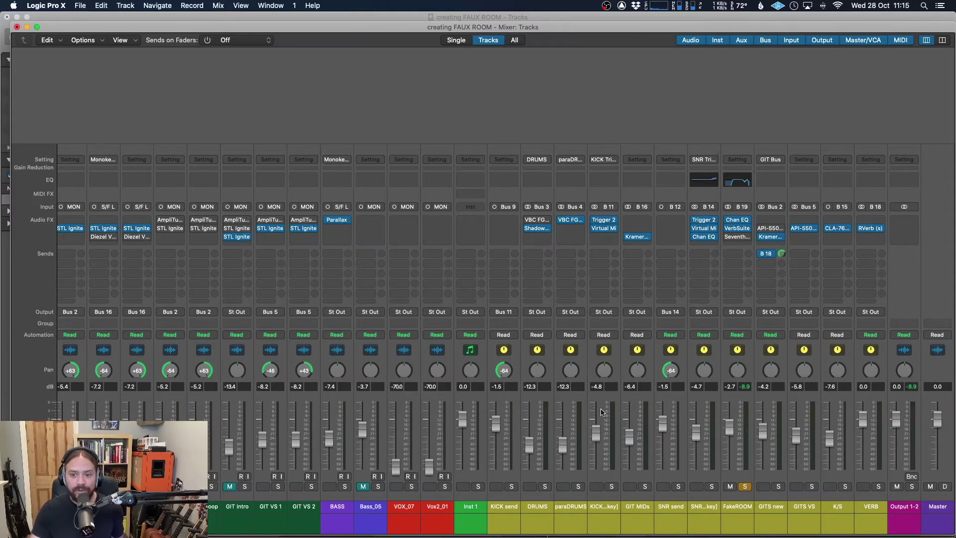
Extend the cycle range to cover the whole song, from bar 1 to bar 150.
key("super+w")
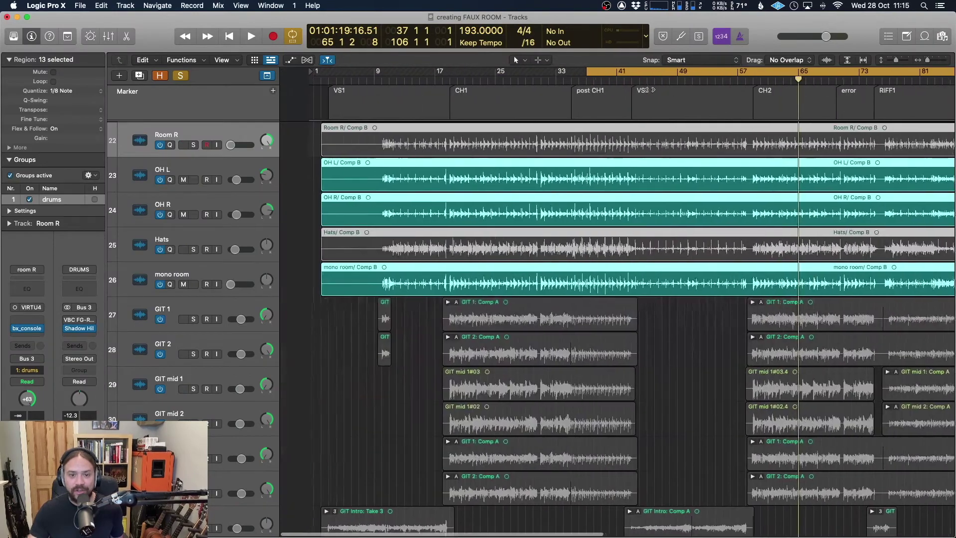
scroll(622, 328, "right", 2)
left_click_drag(559, 72, 278, 76)
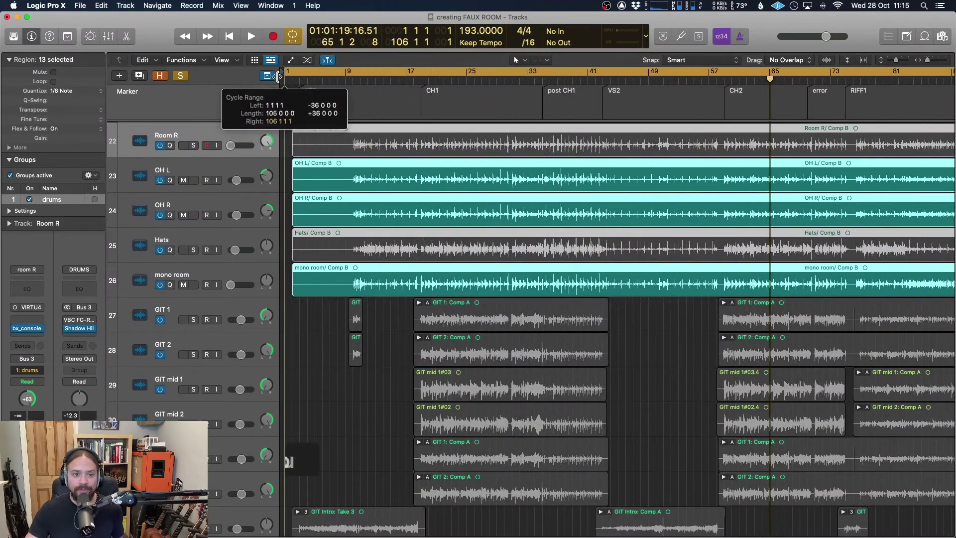
scroll(414, 77, "right", 15)
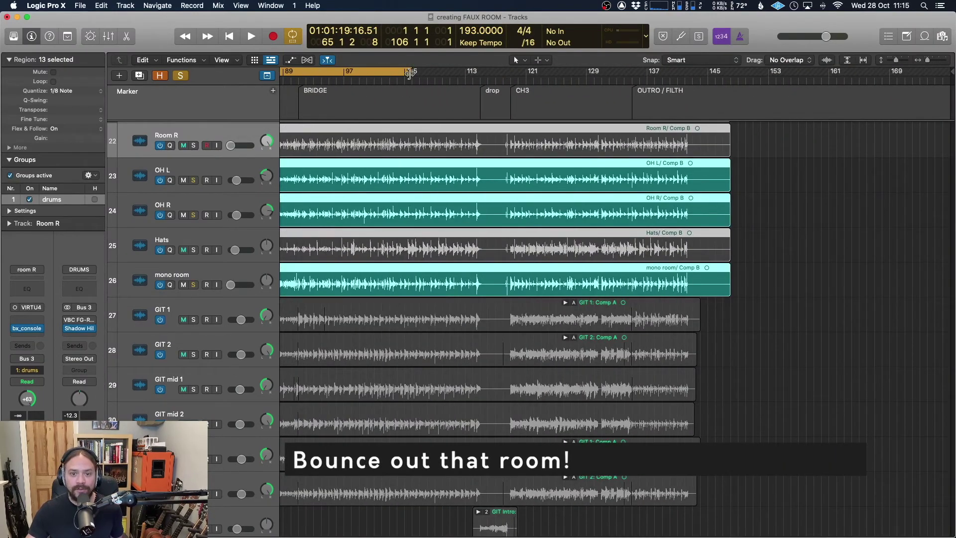
Create an arrangement track for the FakeROOM aux and move it directly above the kick IN track.
key("super+2")
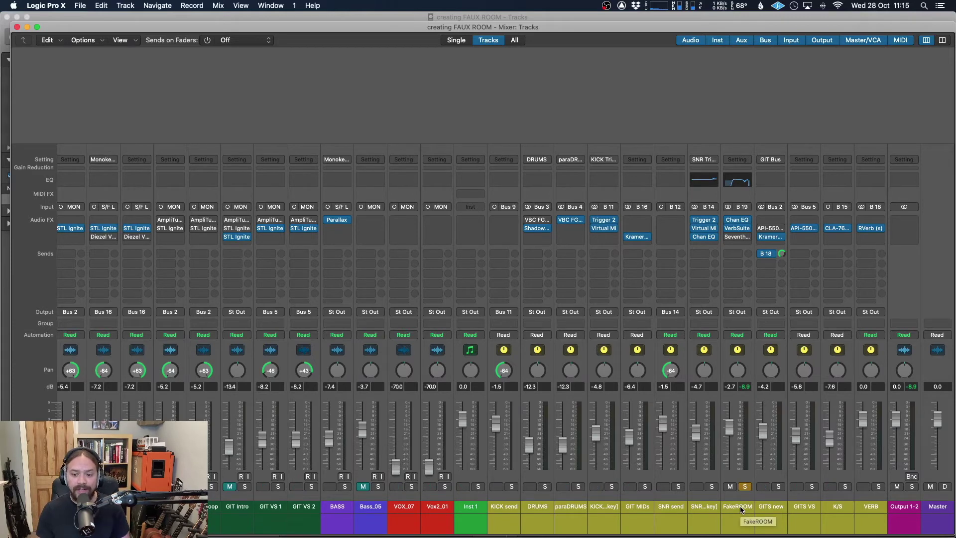
left_click(739, 506)
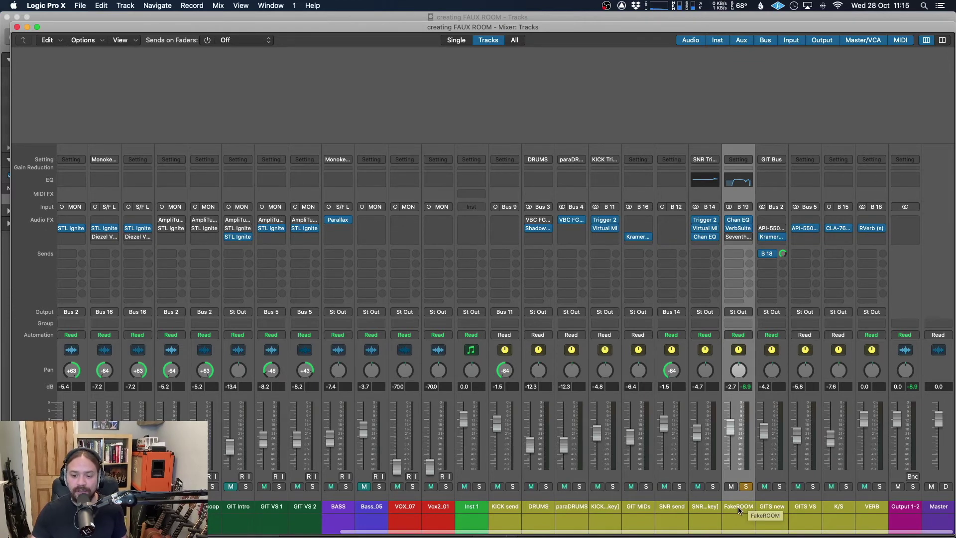
right_click(738, 506)
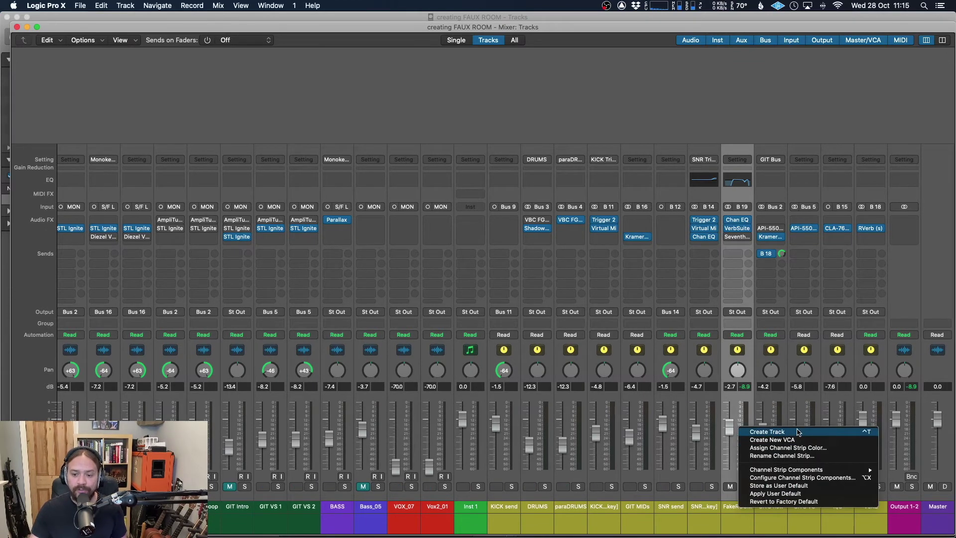
left_click(797, 432)
key("super+w")
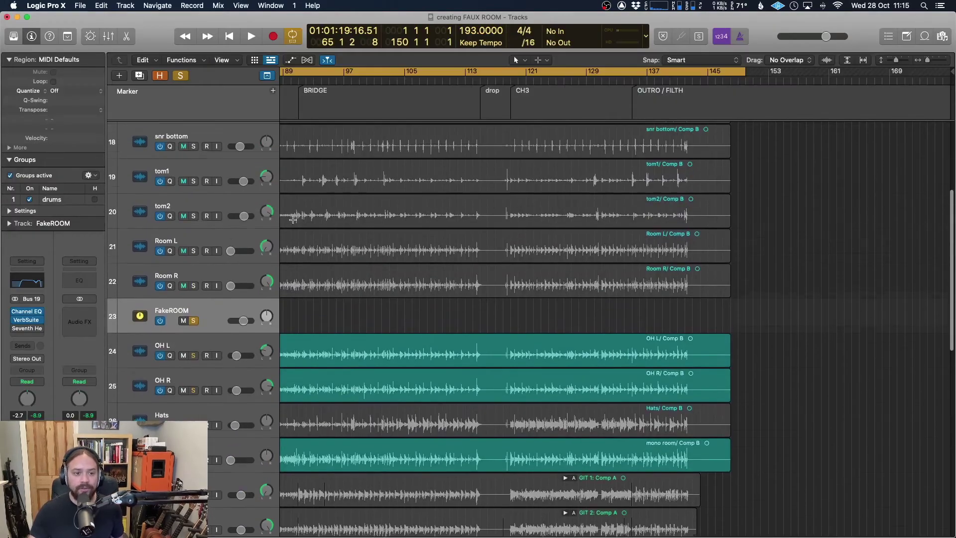
left_click_drag(214, 313, 217, 172)
scroll(348, 174, "left", 5)
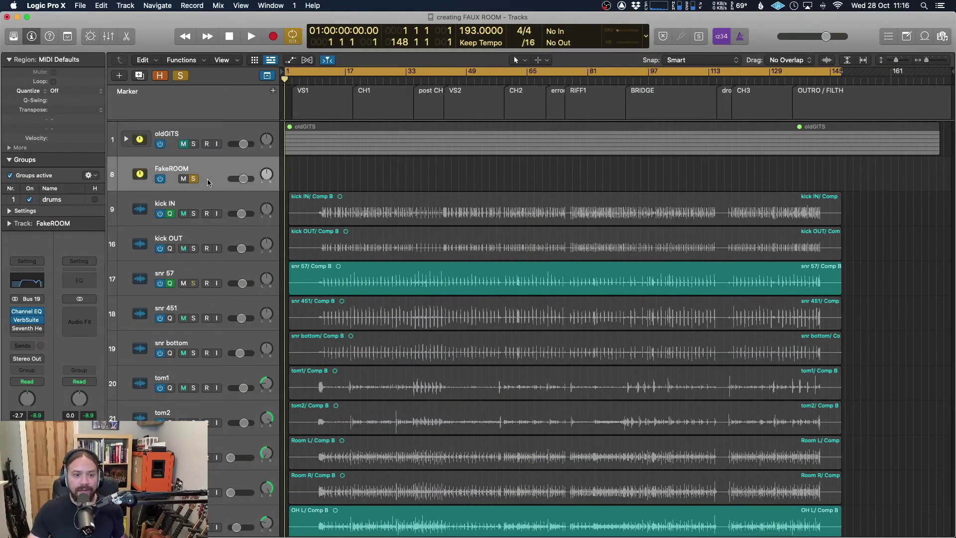
Turn off solo on the FakeROOM track and export that one track as an audio file.
left_click(192, 180)
left_click(80, 6)
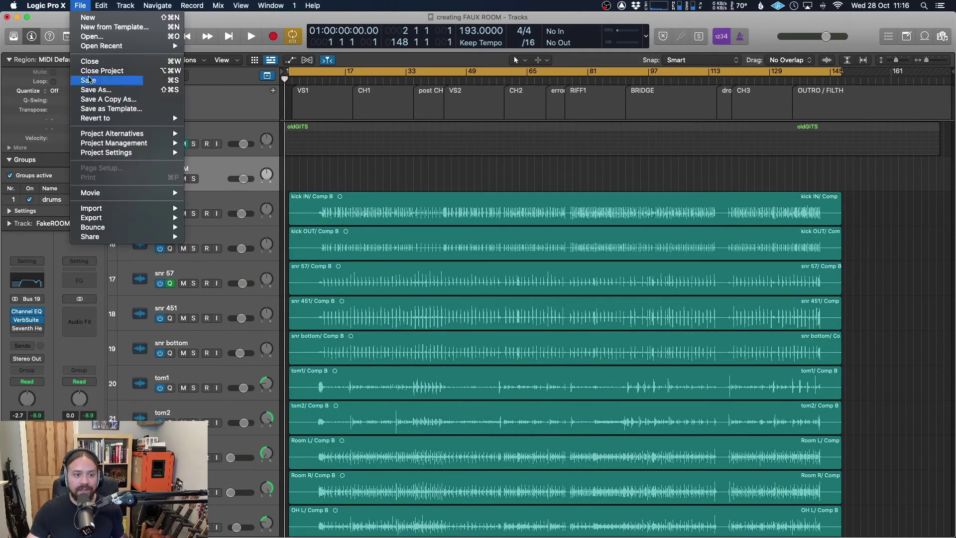
mouse_move(127, 217)
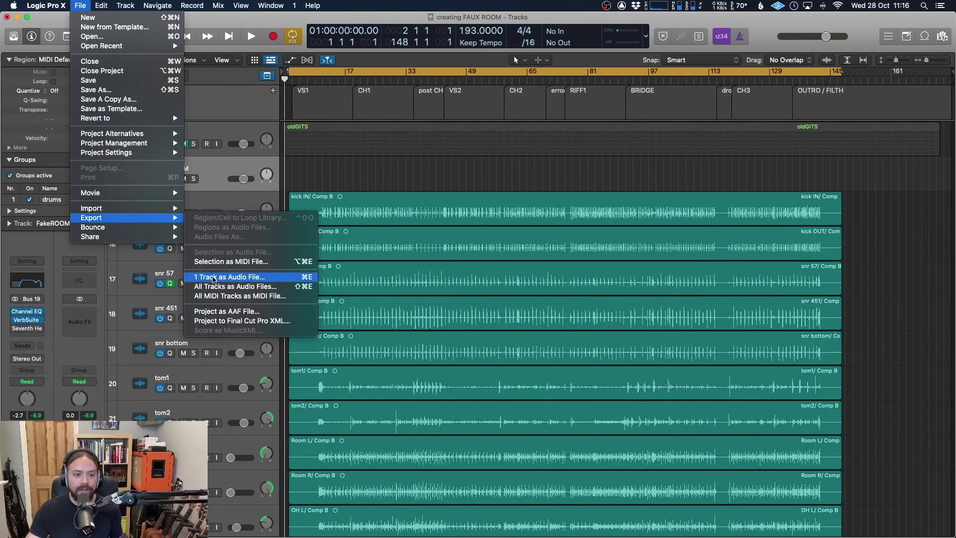
left_click(252, 280)
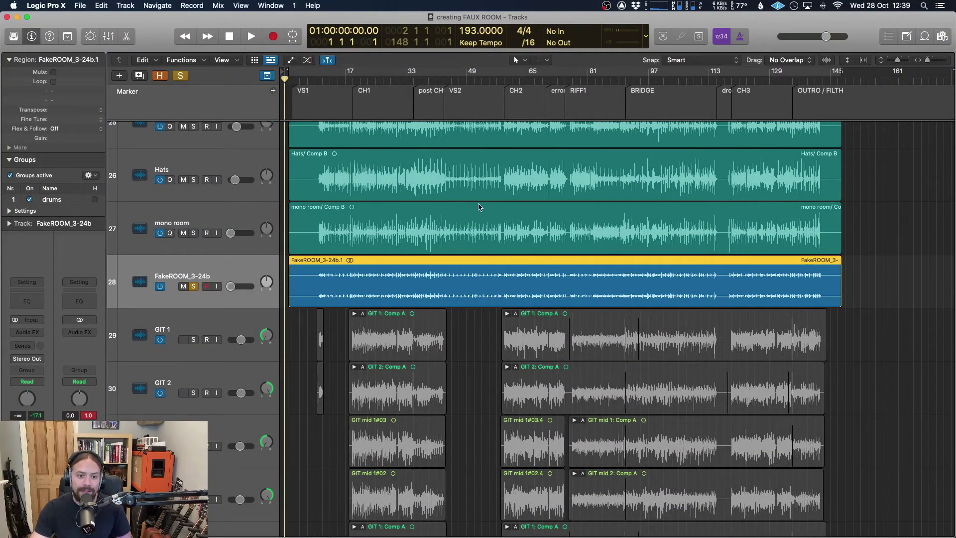
Audition the soloed FakeROOM_3-24b track from the start of CH2 with its volume raised to -3.6 dB.
scroll(414, 231, "down", 2)
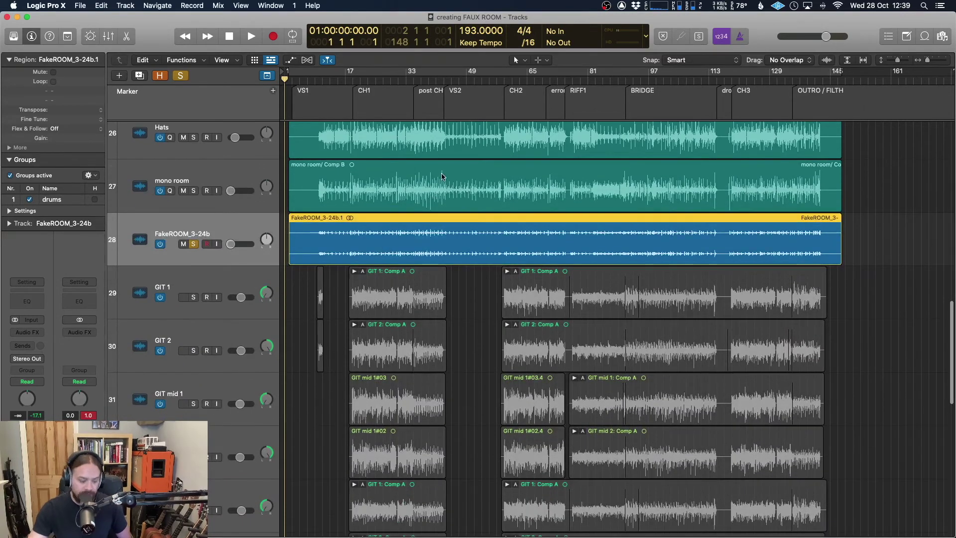
left_click(362, 245, "ctrl+alt")
left_click(426, 80)
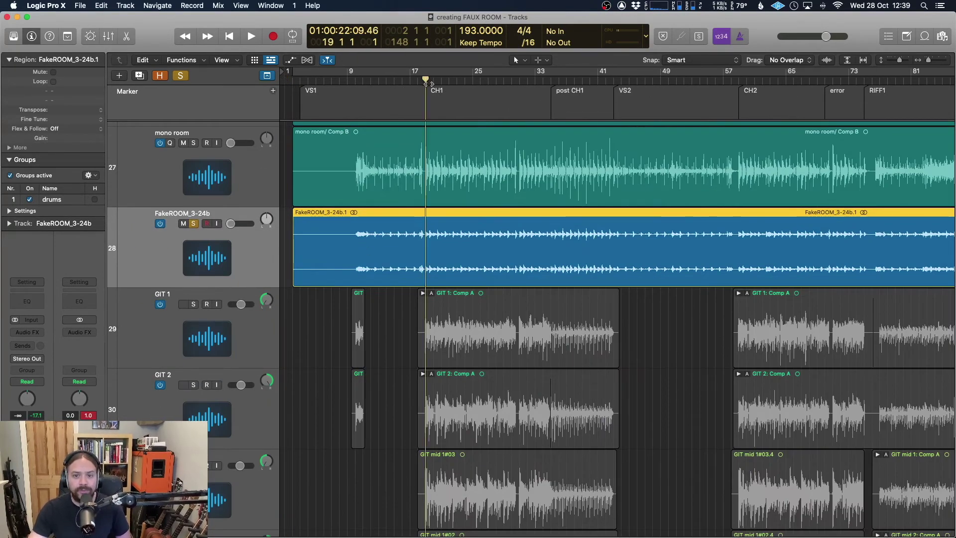
scroll(528, 80, "right", 8)
left_click(548, 80)
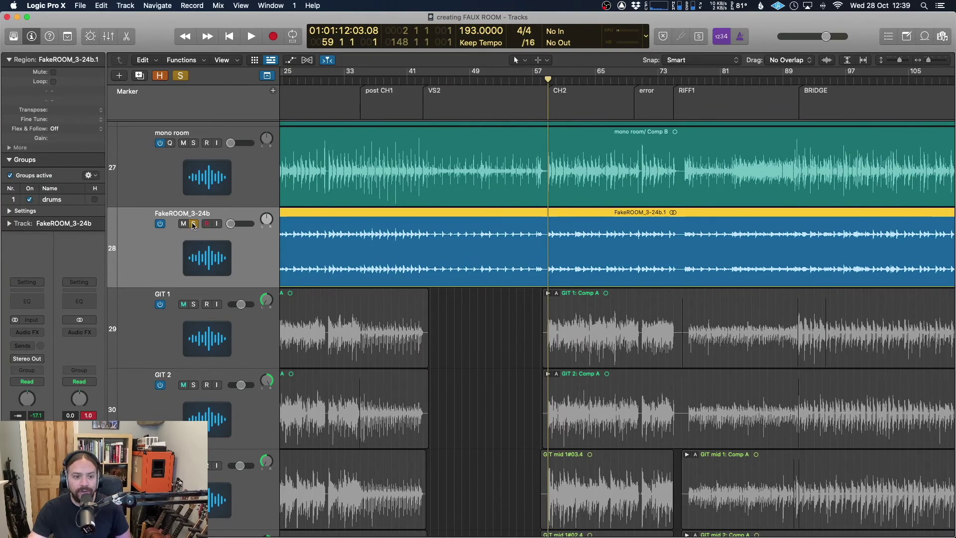
key("space")
left_click_drag(230, 224, 242, 224)
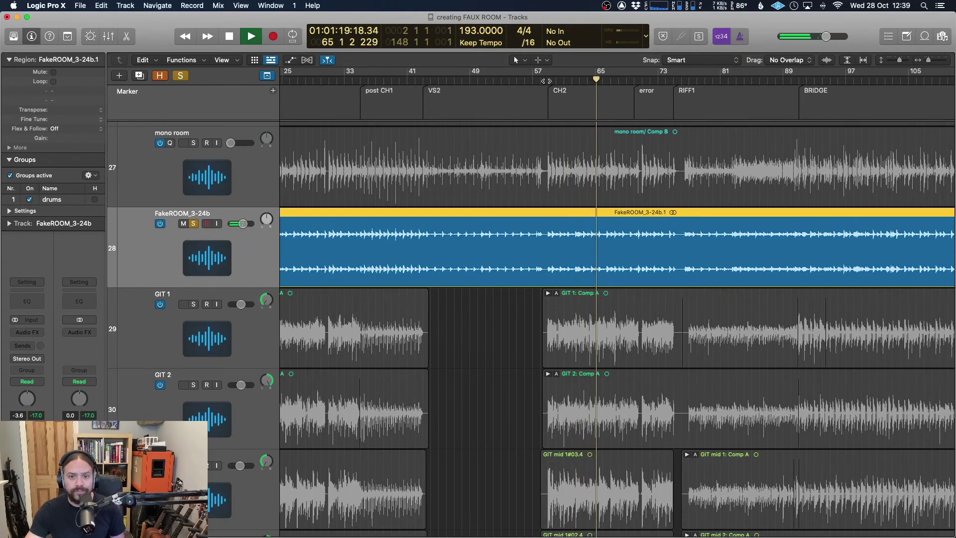
key("space")
Turn off solo on the FakeROOM_3-24b track and pull its volume all the way down.
left_click(193, 224)
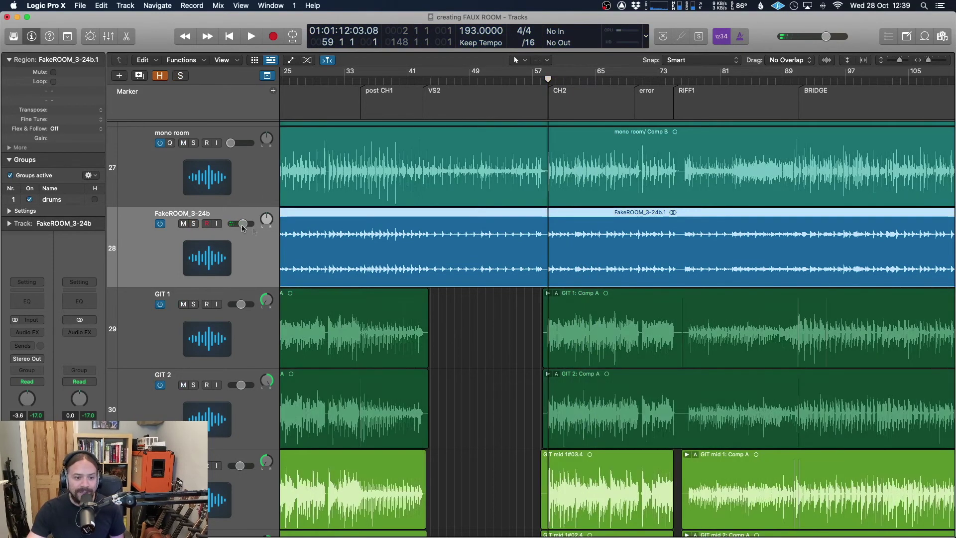
left_click_drag(243, 224, 228, 223)
scroll(332, 222, "down", 2)
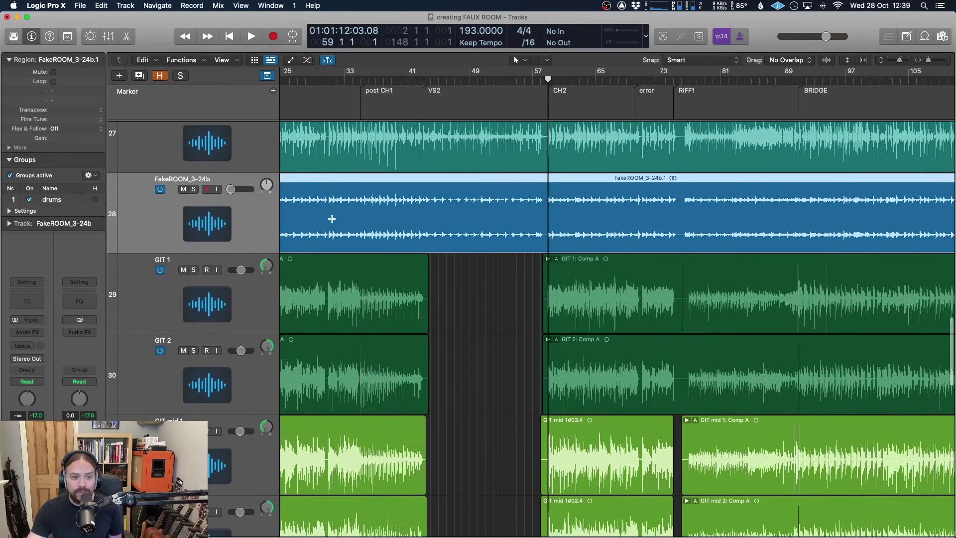
Blend FakeROOM_3-24b into the soloed drums at -4.7 dB in the mixer, toggling its solo to compare the kit with and without it.
key("x")
scroll(477, 511, "right", 10)
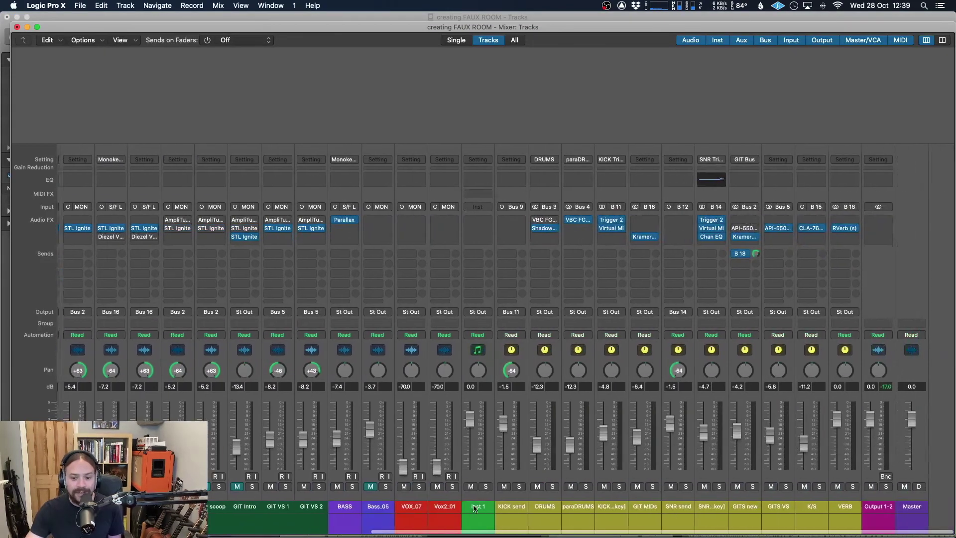
scroll(544, 489, "left", 10)
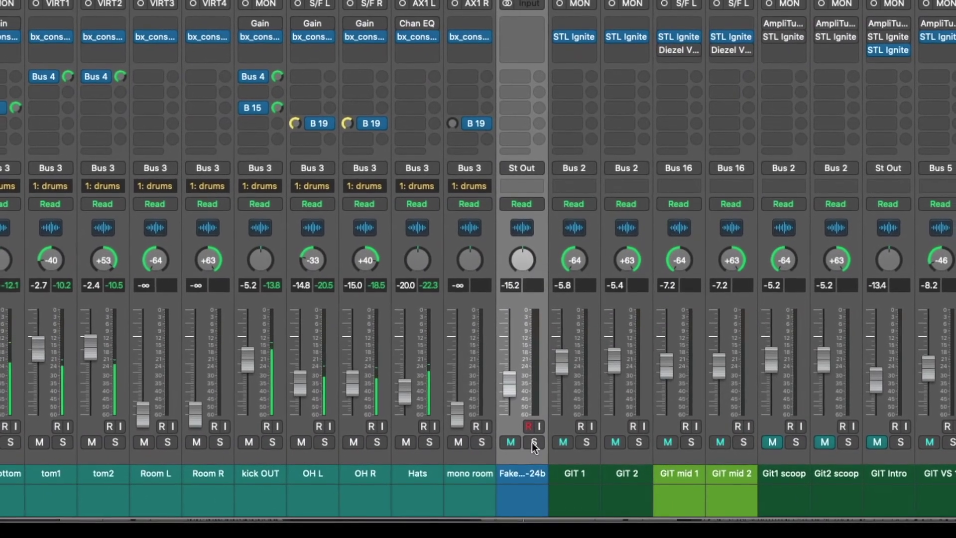
left_click(535, 442)
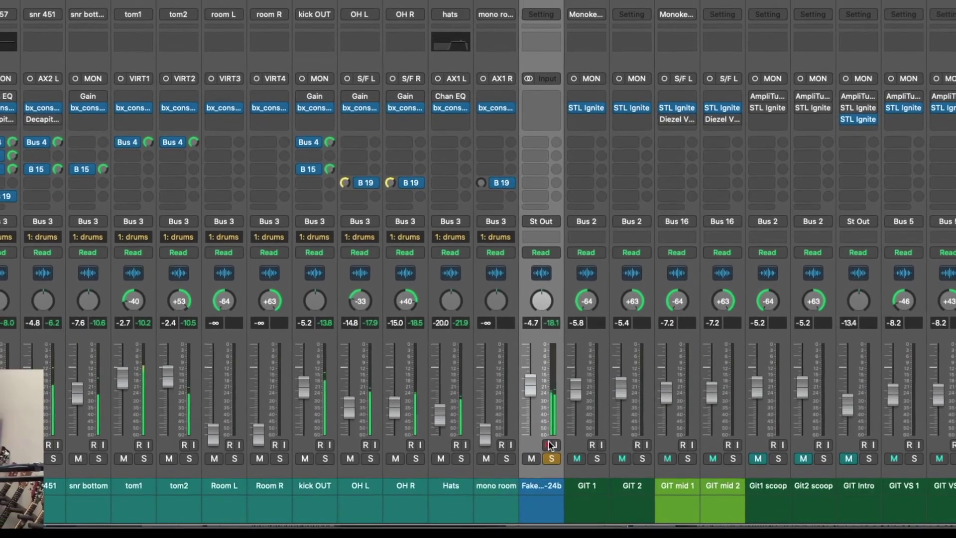
left_click(550, 463)
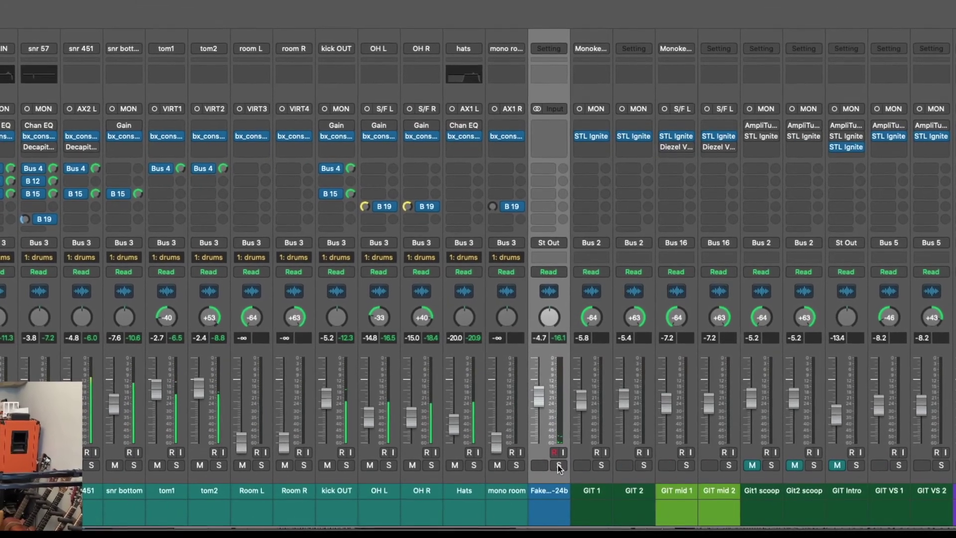
left_click(558, 464)
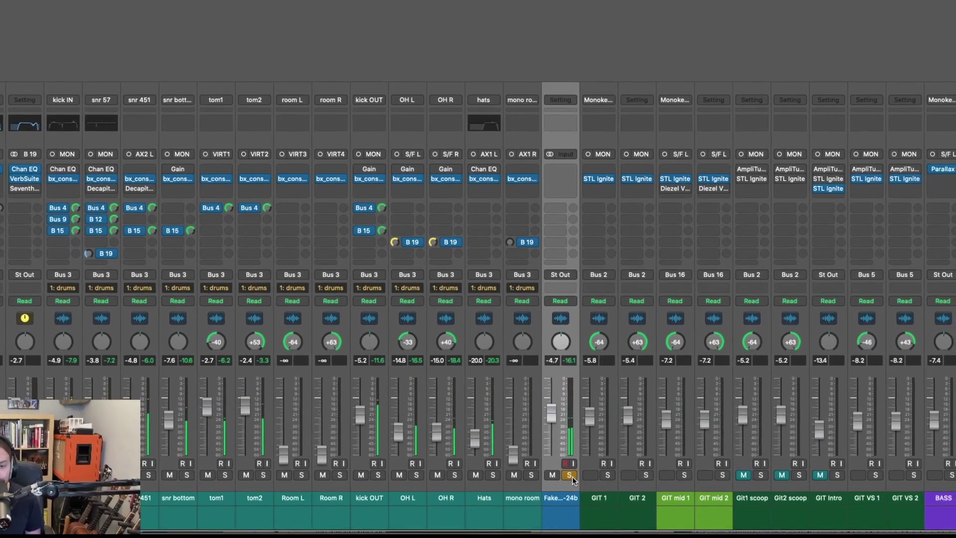
left_click(569, 476)
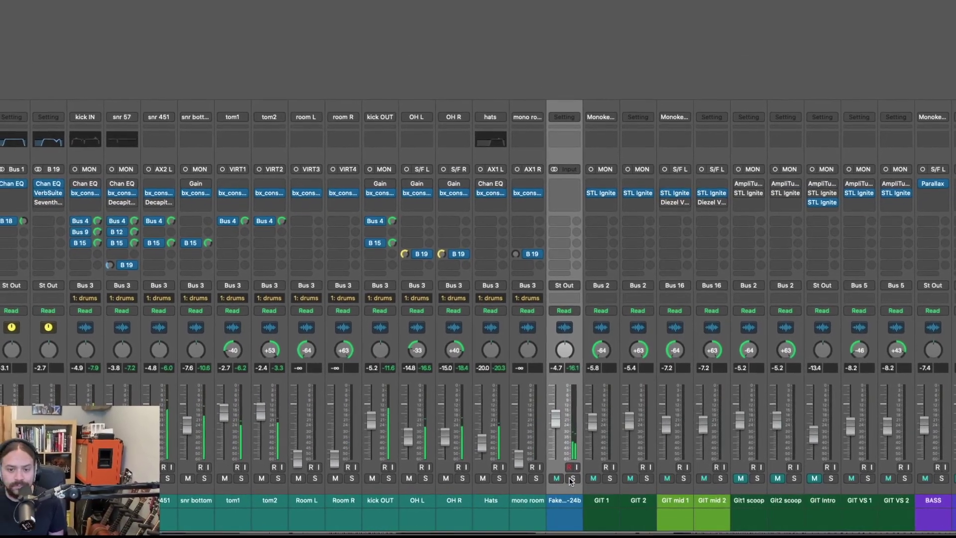
left_click(572, 478)
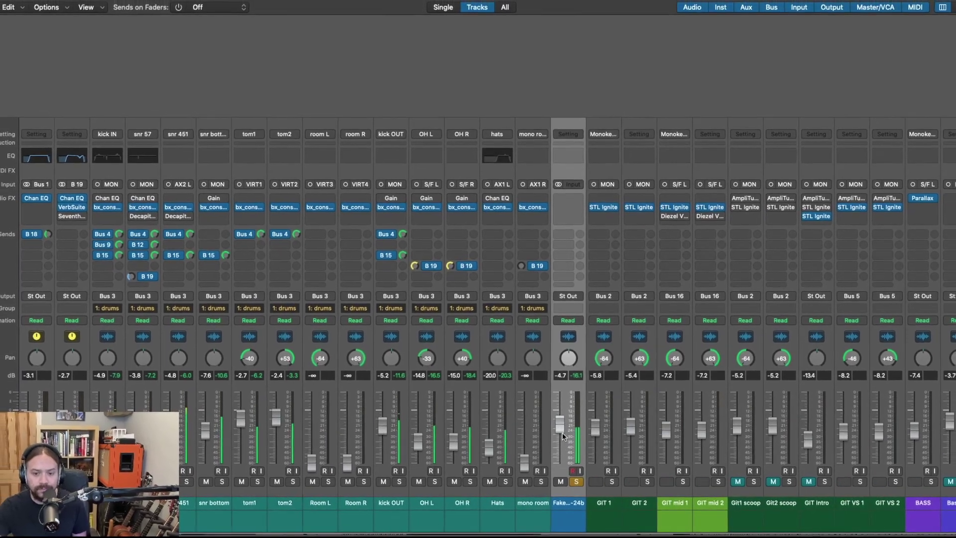